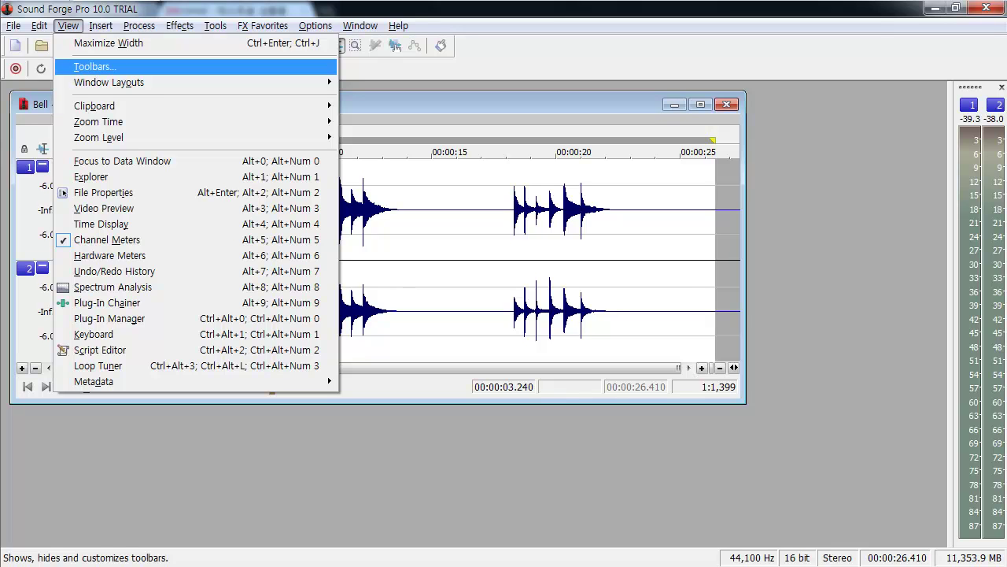
Open the toolbar preferences to review the available toolbars, and leave them without making changes.
click(95, 67)
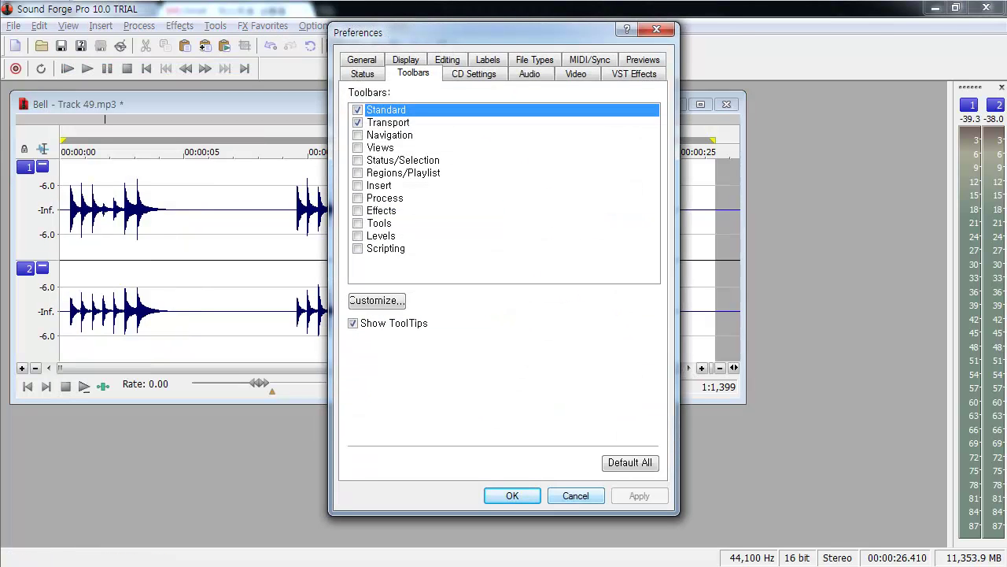
click(576, 496)
Examine the available clipboard viewing and time zoom commands without applying any of them.
click(69, 26)
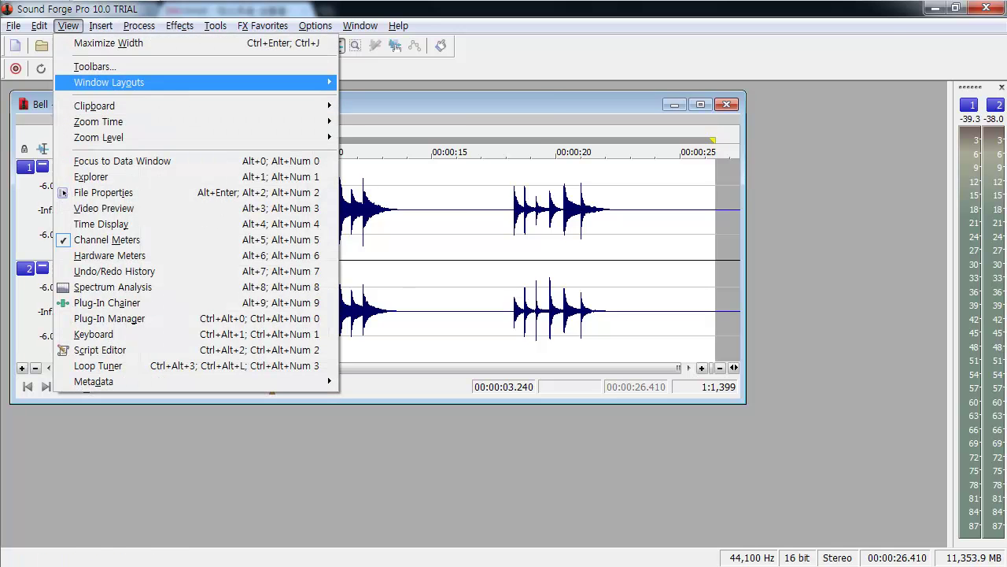
key(Down)
key(Right)
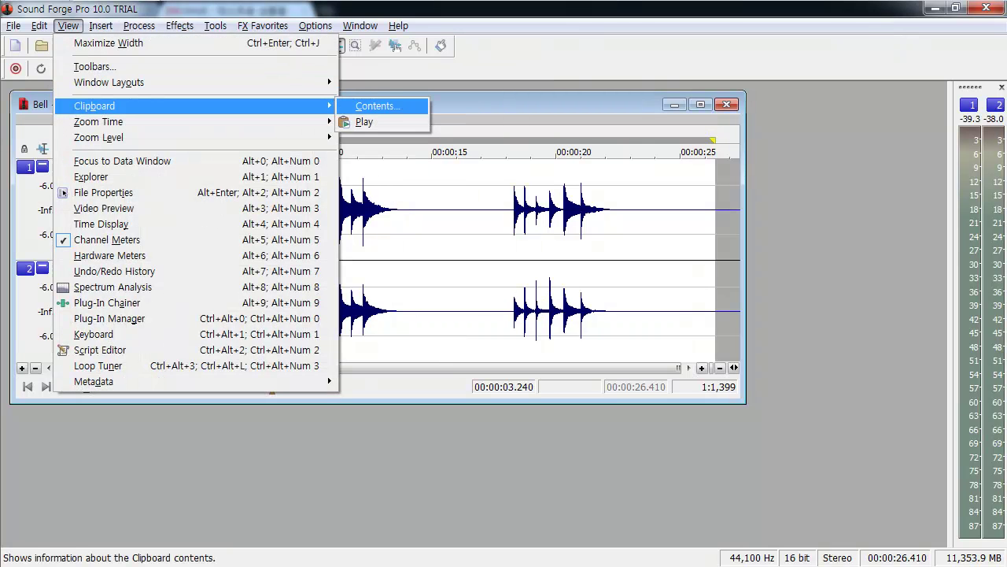
key(Down)
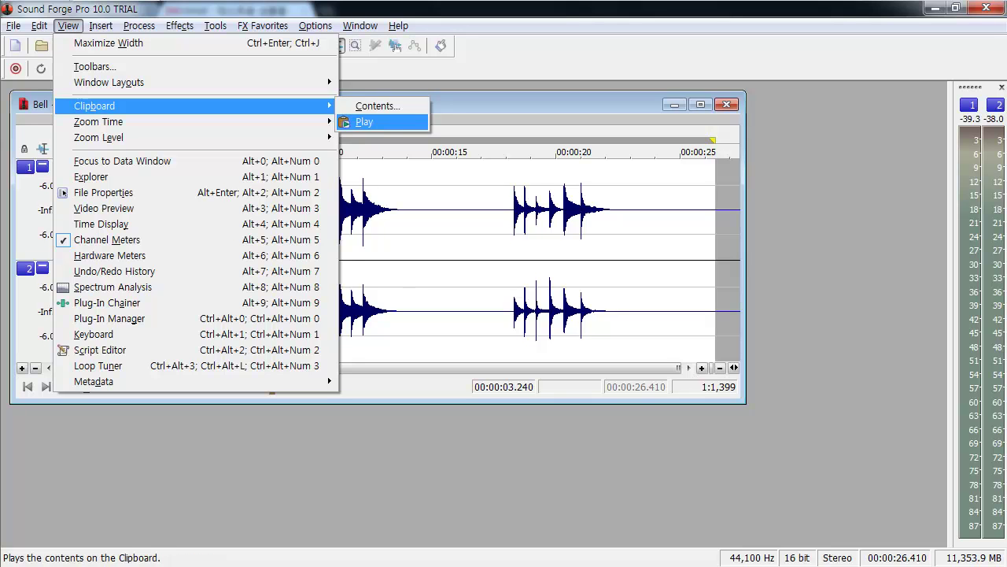
key(Down)
key(Down)
key(Down)
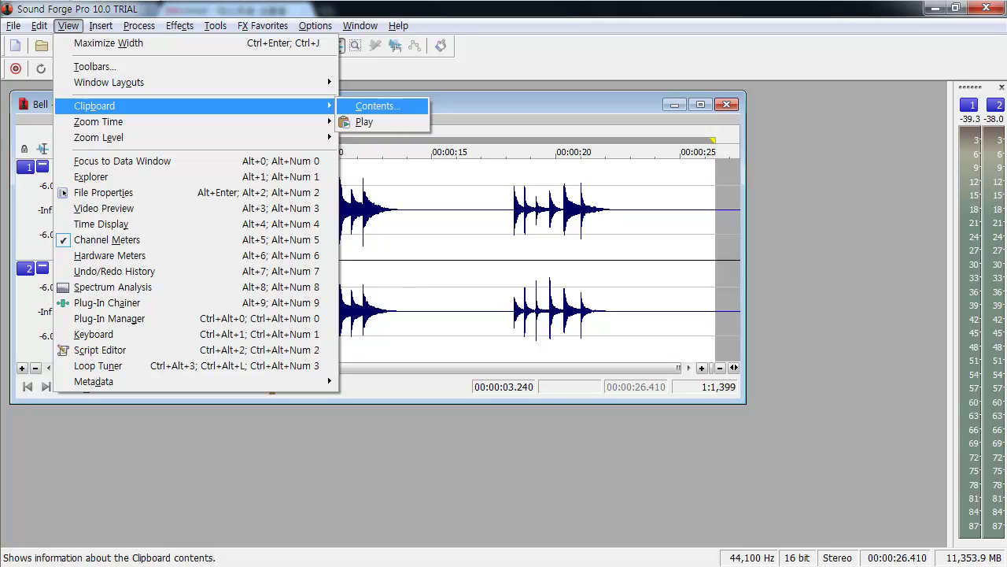
key(Left)
key(Down)
key(Up)
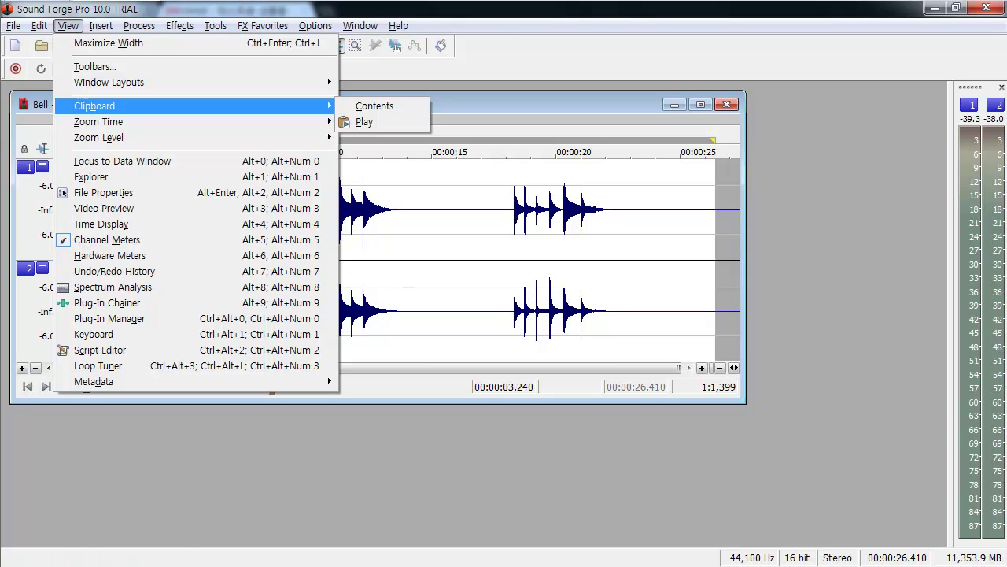
key(Down)
key(Down)
key(Up)
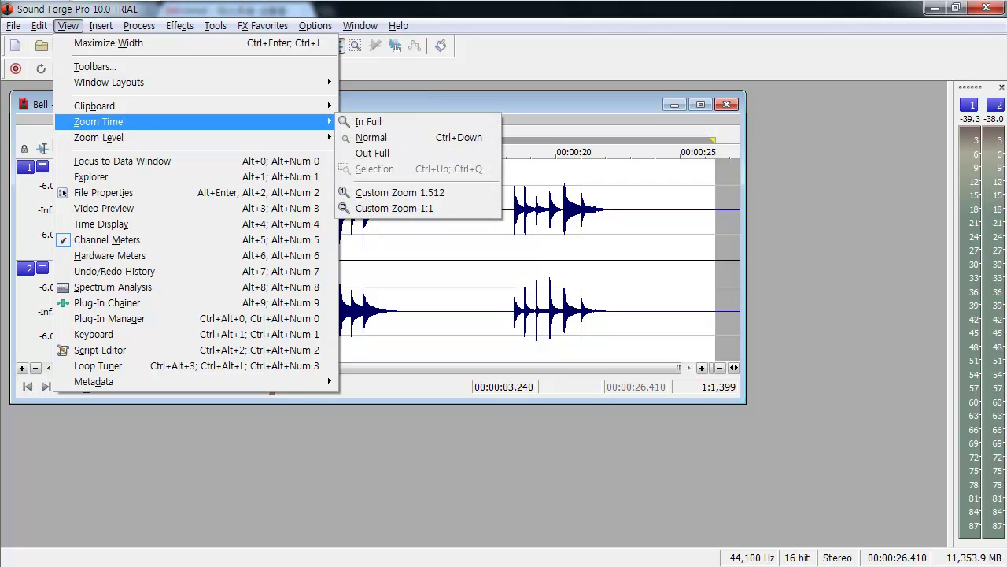
key(Down)
key(Up)
key(Escape)
key(Escape)
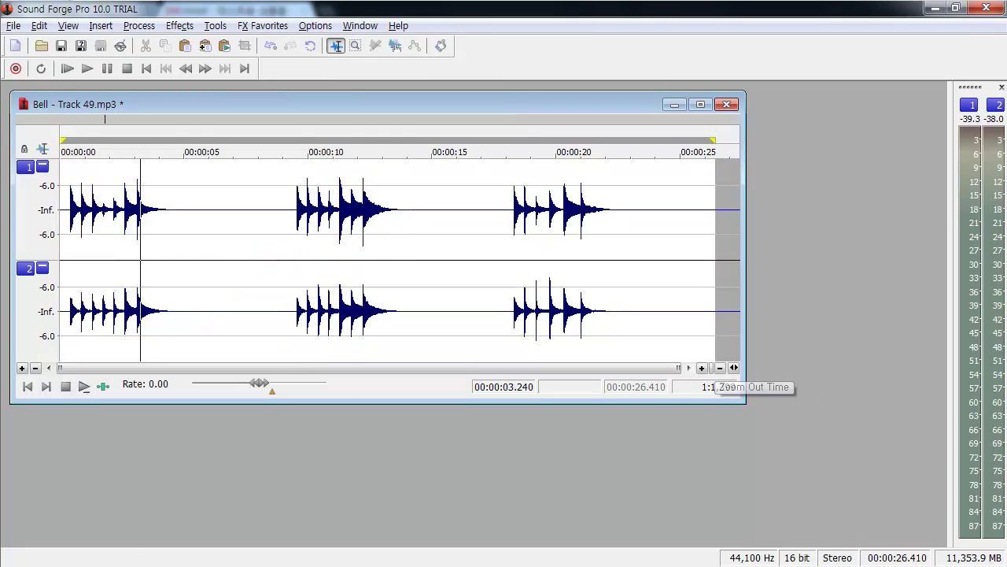
Review the time zoom options and apply the Normal time zoom to the Bell - Track 49.mp3 waveform.
key(alt+v)
key(Down)
key(Down)
key(Down)
key(Down)
key(Down)
key(Down)
key(Down)
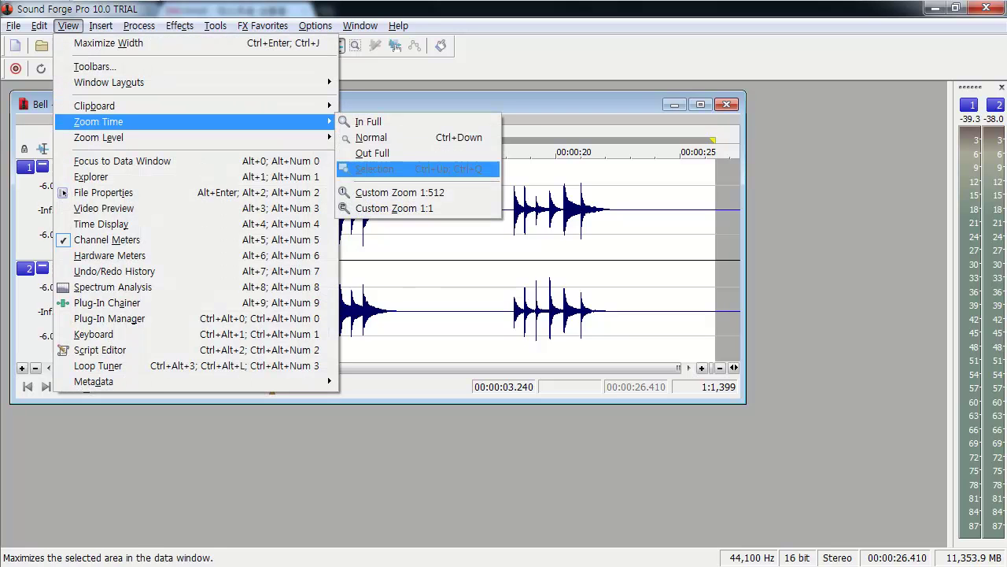
key(Up)
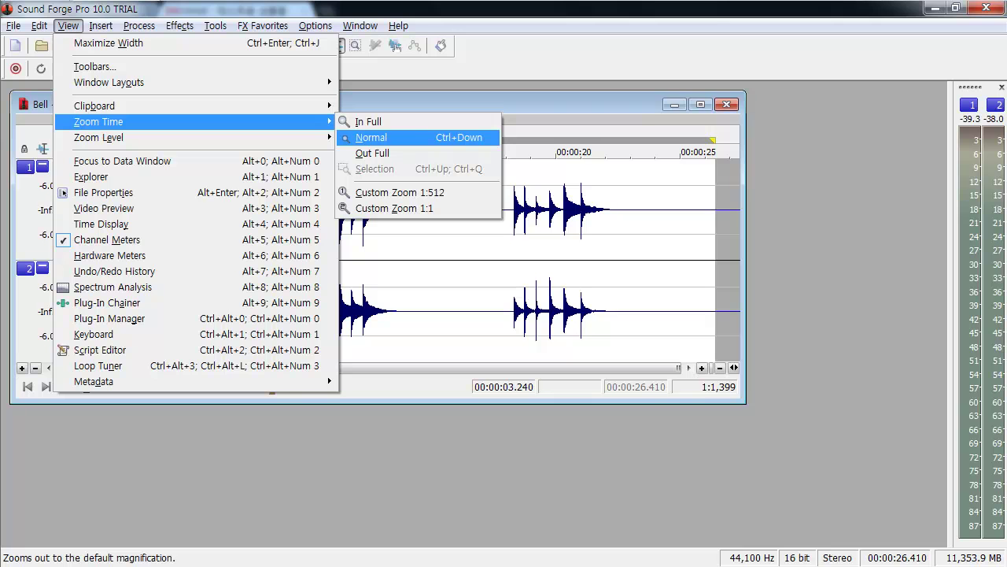
key(Down)
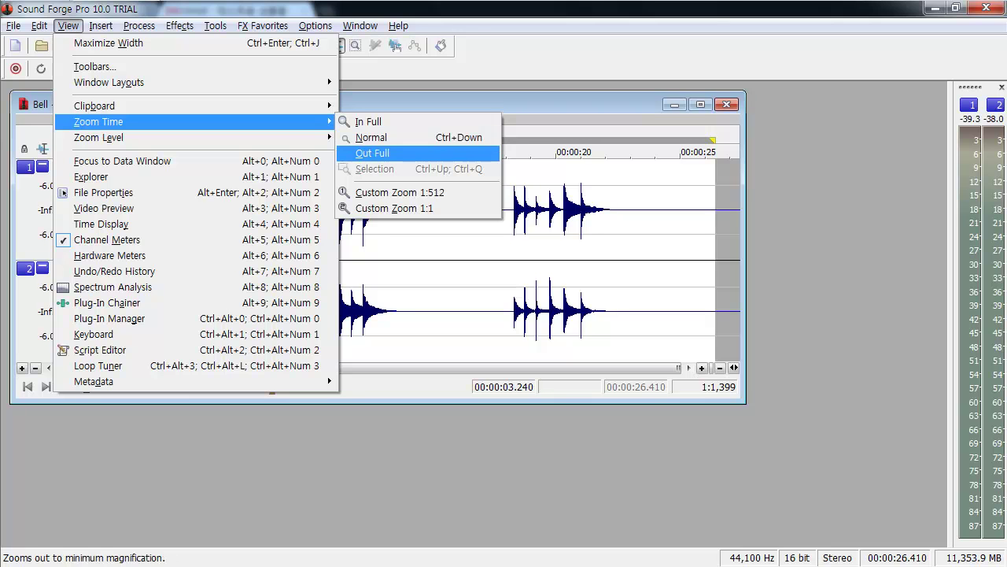
key(Up)
key(Return)
Magnify the Bell - Track 49.mp3 waveform along the time axis to a 1:12 zoom ratio.
key(Up)
key(Up)
key(Up)
key(Up)
key(Up)
key(Up)
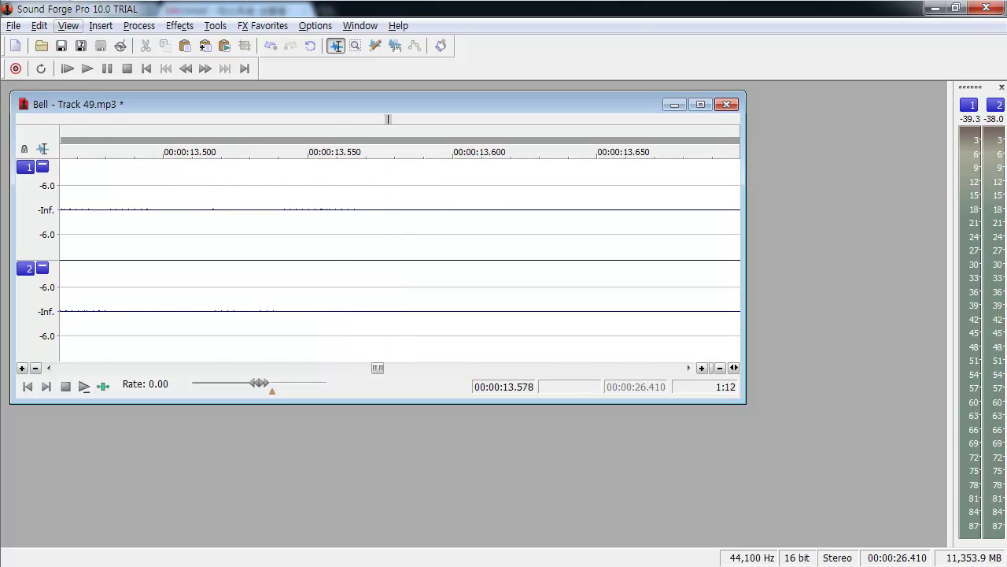
Return the Bell - Track 49.mp3 waveform to the Normal time zoom.
click(69, 26)
key(Right)
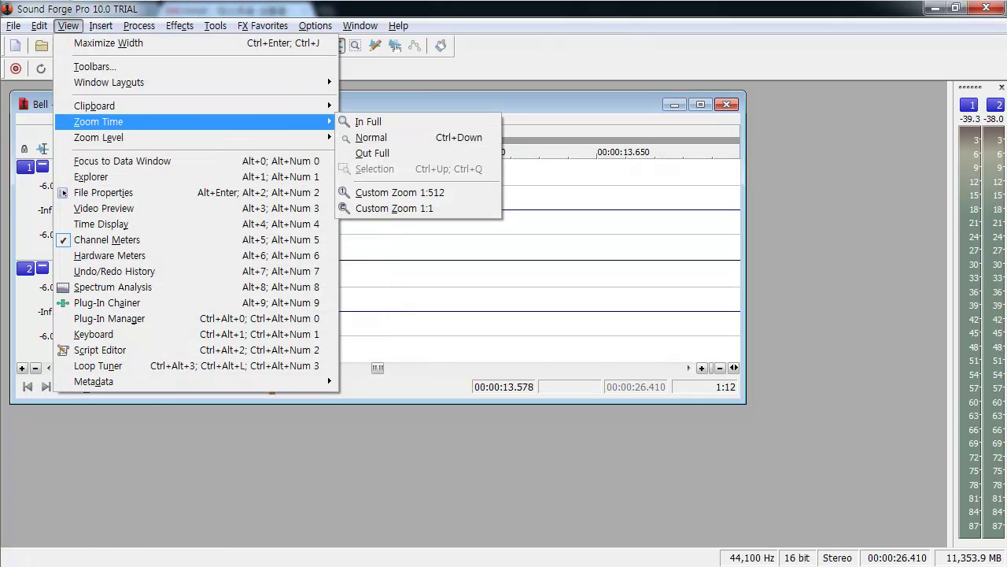
key(Down)
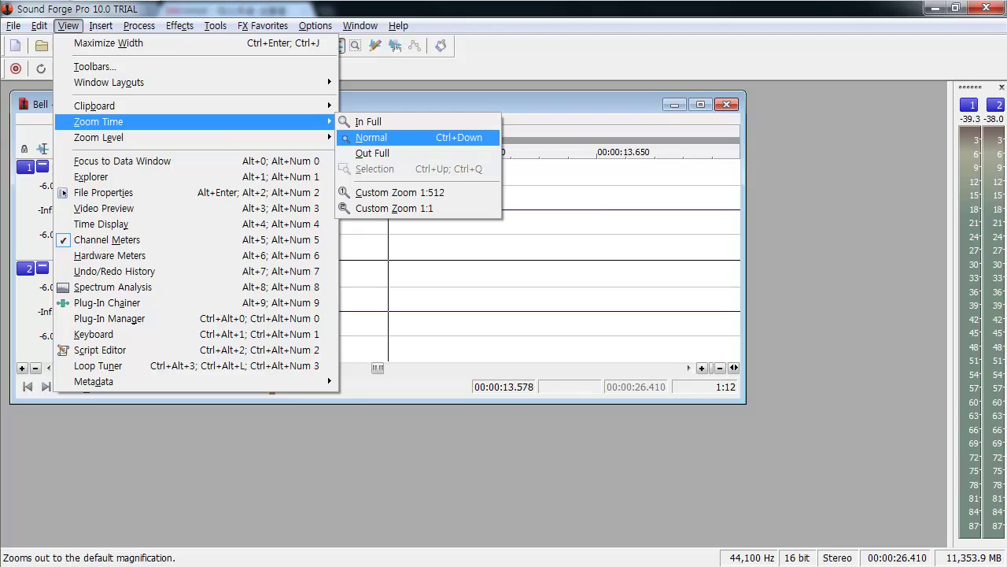
key(Return)
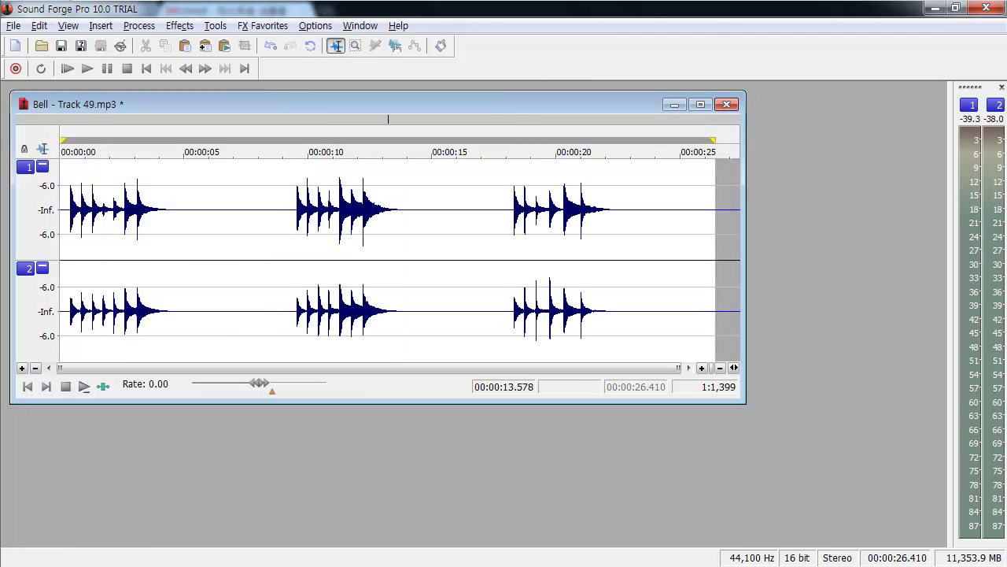
Show the Explorer window and move it slightly lower over the waveform window.
key(alt+v)
click(68, 26)
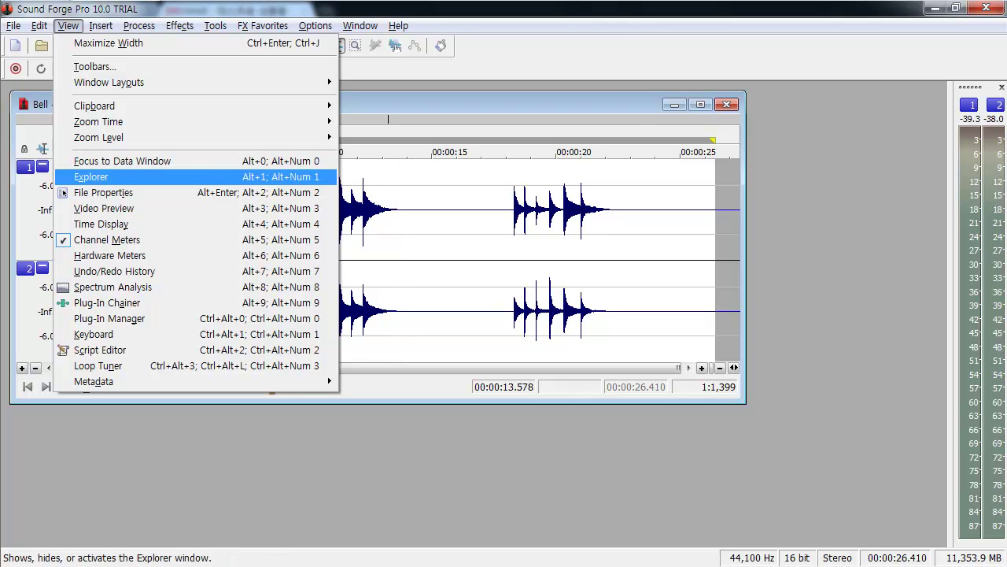
key(Return)
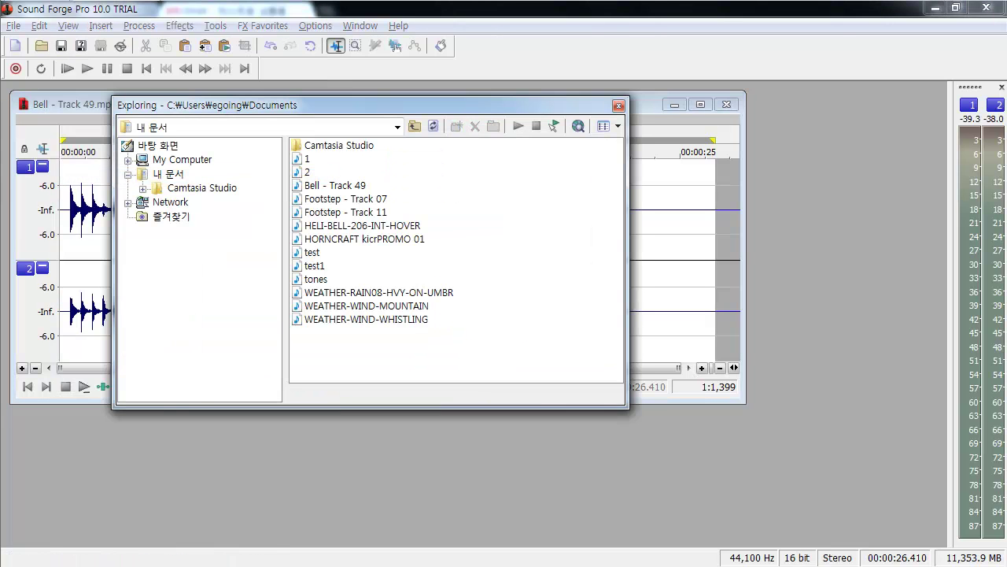
drag(194, 106, 254, 141)
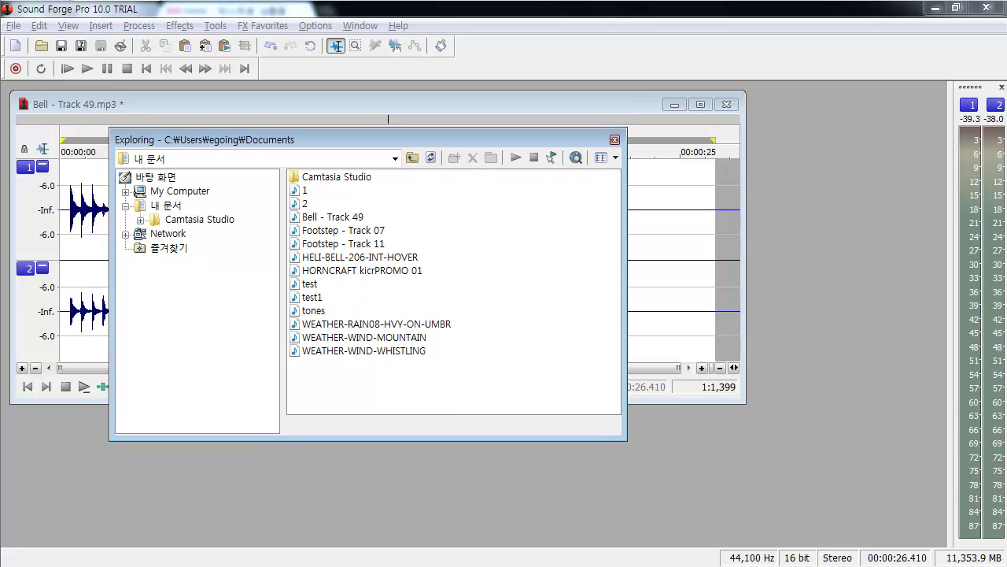
Open Footstep - Track 11 and HELI-BELL-206-INT-HOVER from the Explorer window into the workspace, and close the Explorer window.
drag(344, 244, 818, 397)
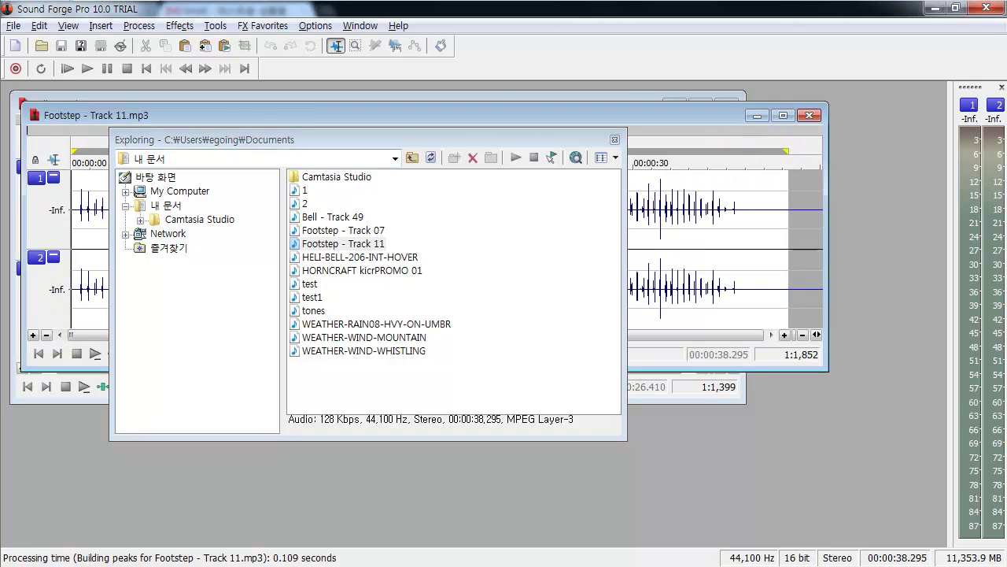
drag(361, 257, 409, 488)
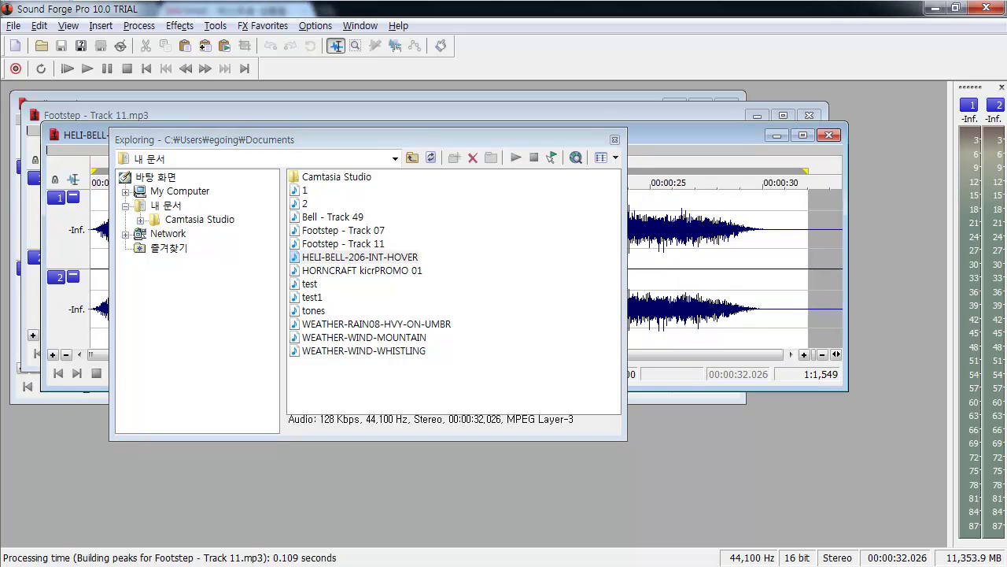
click(615, 139)
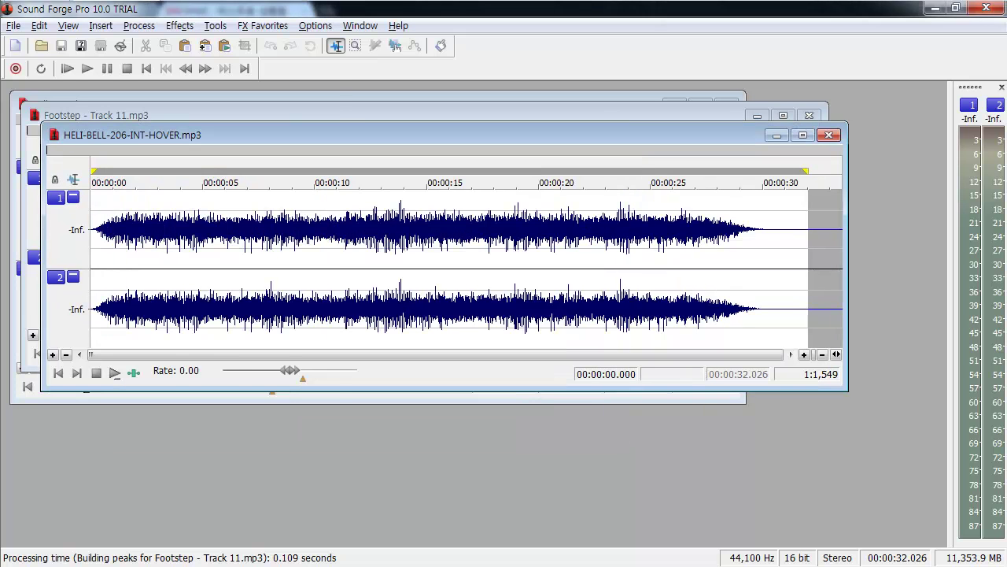
Show the Time Display window and move it under the middle of the HELI-BELL-206-INT-HOVER.mp3 waveform.
click(69, 26)
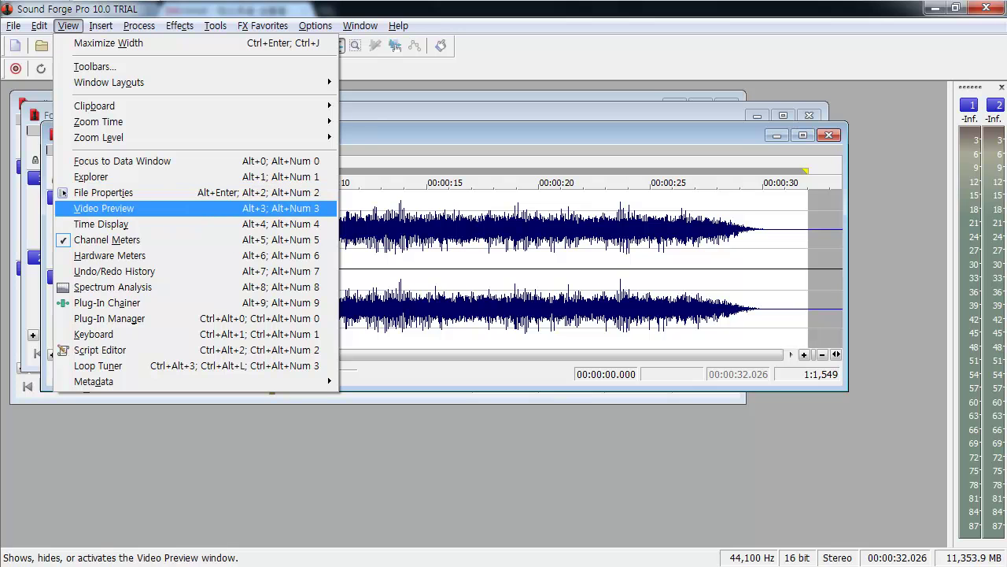
click(102, 224)
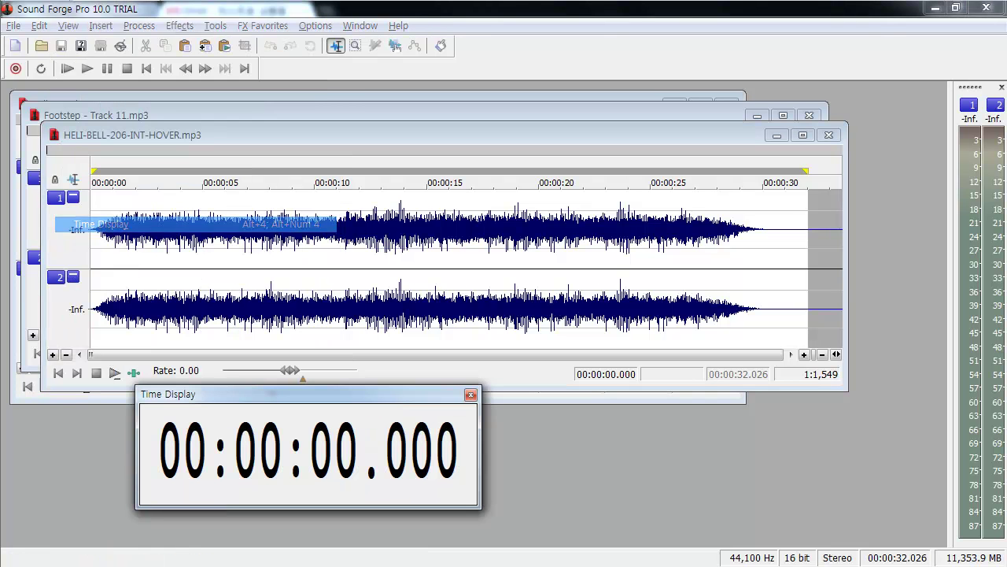
drag(273, 394, 460, 387)
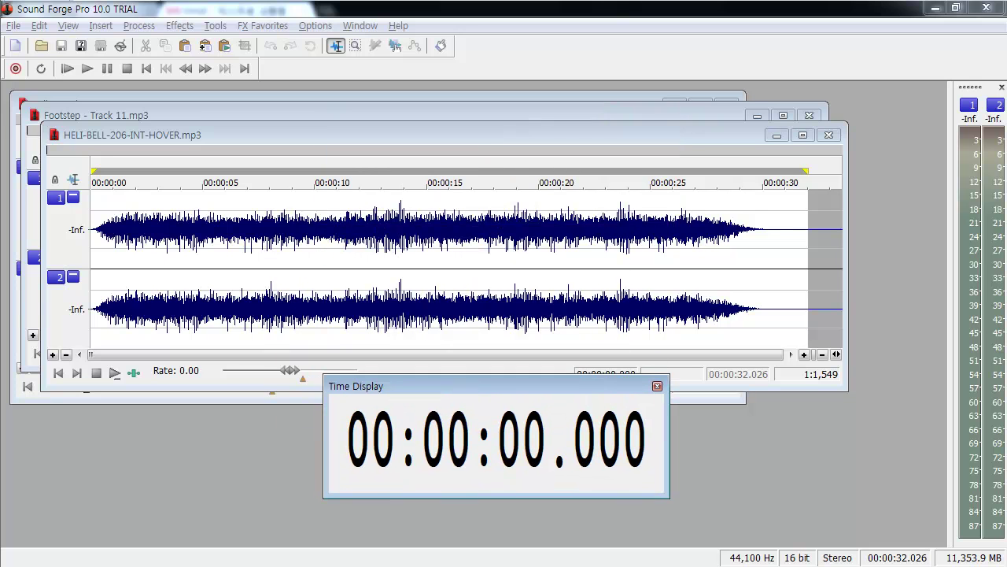
Play HELI-BELL-206-INT-HOVER.mp3 briefly from the start to watch the Time Display, and stop playback.
key(space)
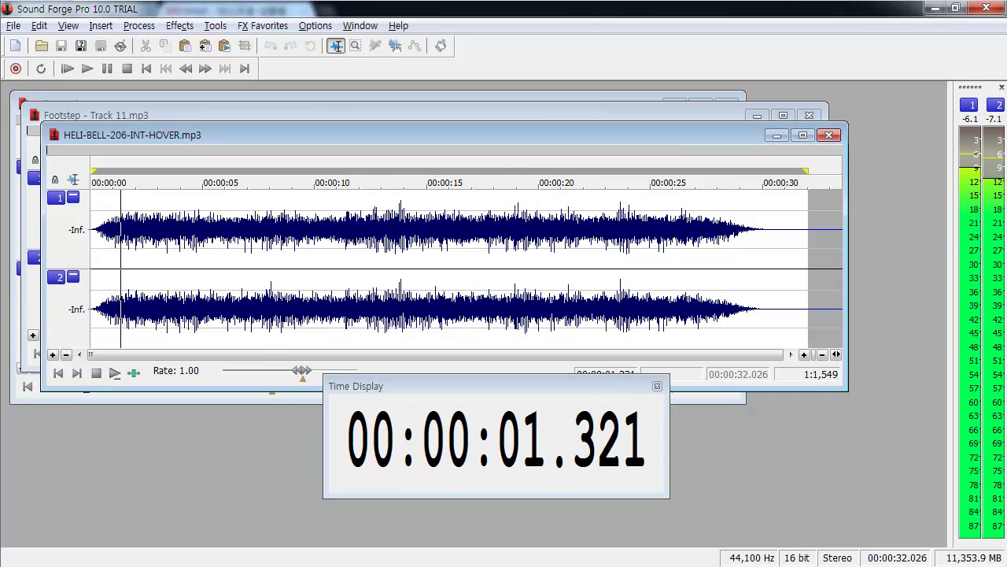
key(space)
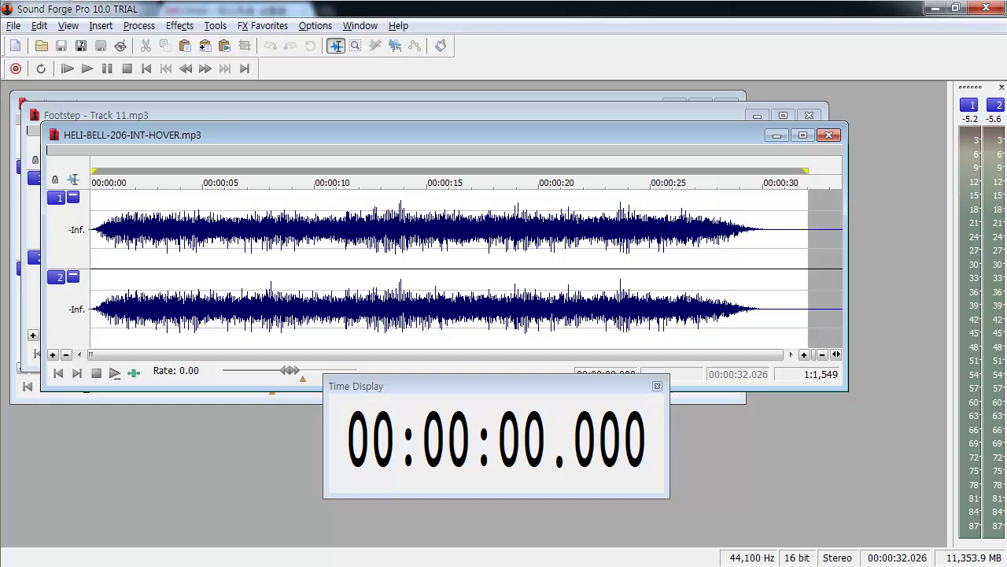
click(472, 386)
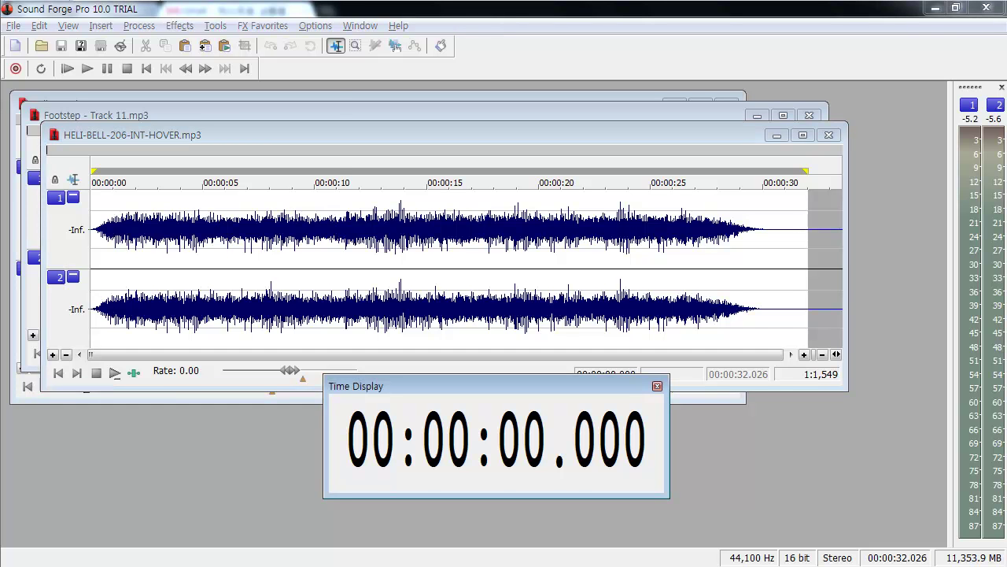
Place the cursor at about 00:00:09.336 in HELI-BELL-206-INT-HOVER.mp3, play briefly from there and stop.
click(68, 25)
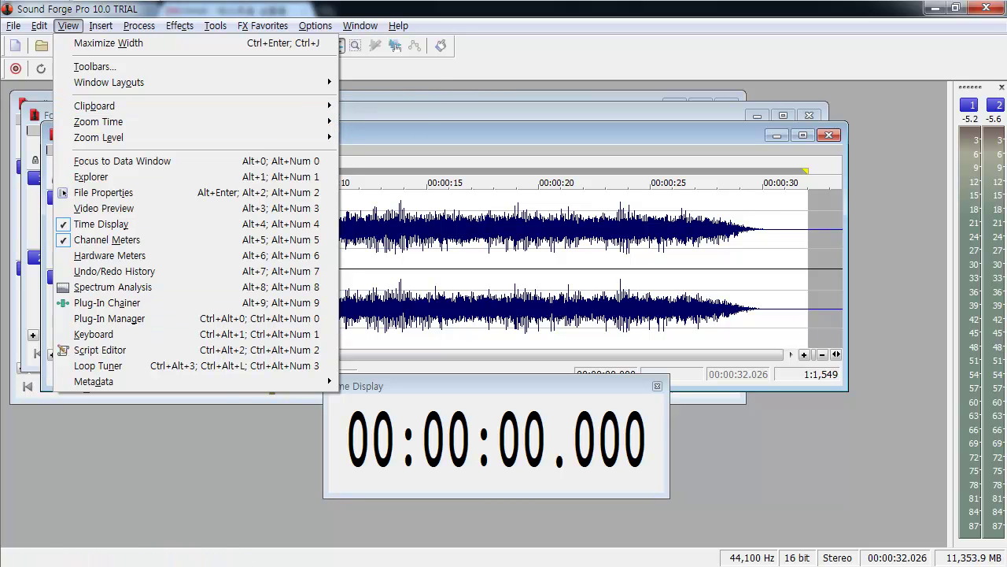
click(472, 386)
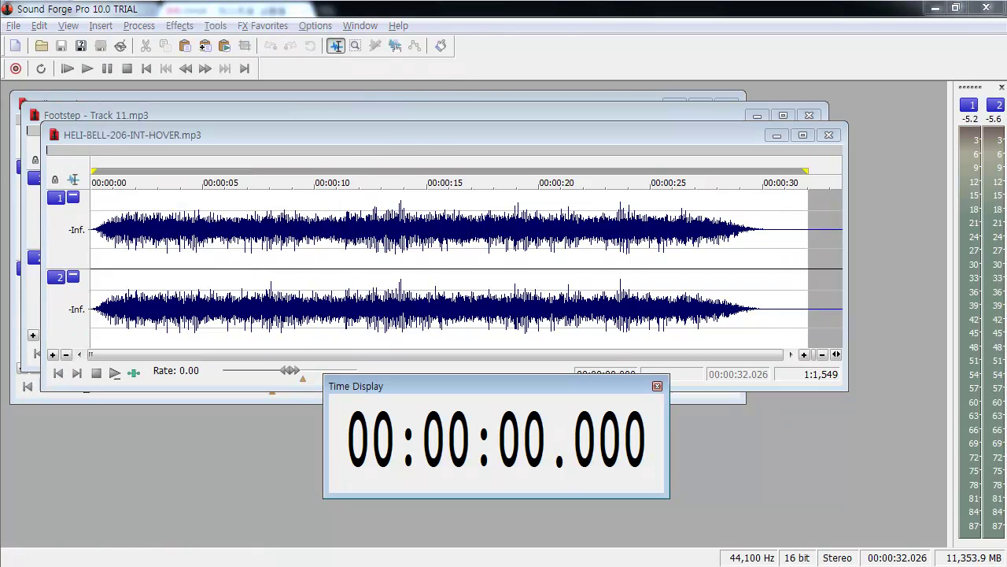
click(299, 269)
key(space)
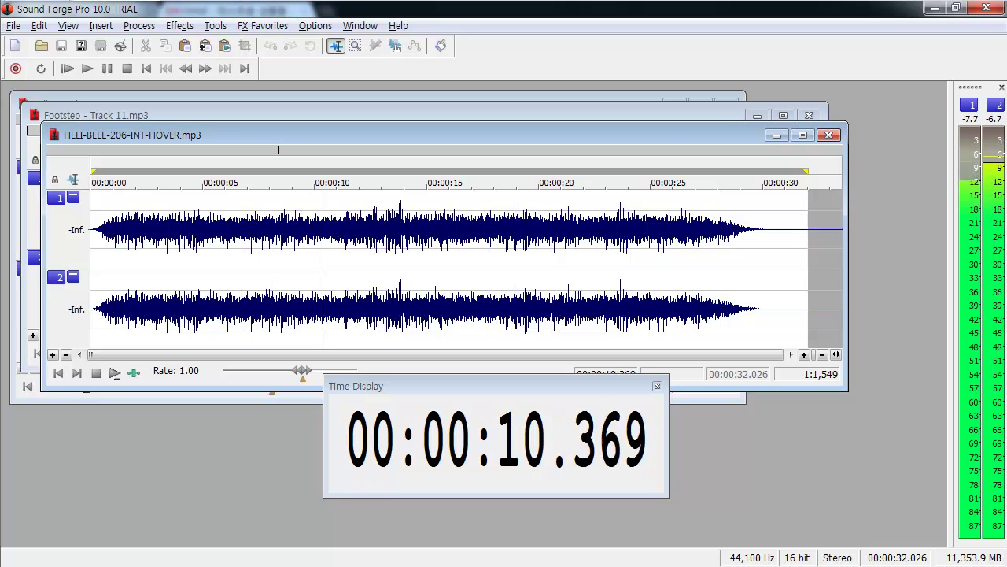
key(space)
Try docking the Time Display along the lower and upper edges of the workspace, returning it to a floating window each time.
double_click(472, 386)
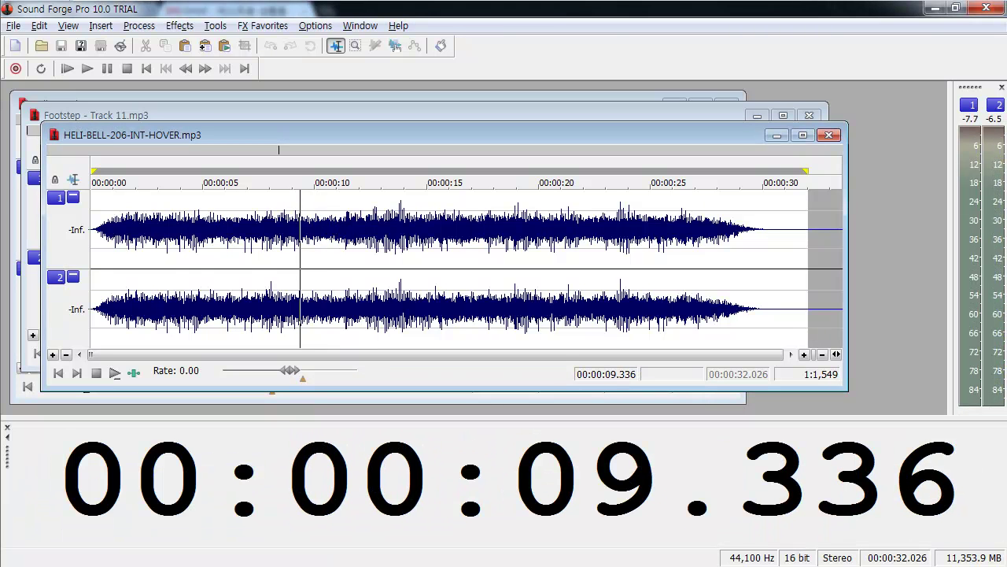
drag(7, 453, 161, 288)
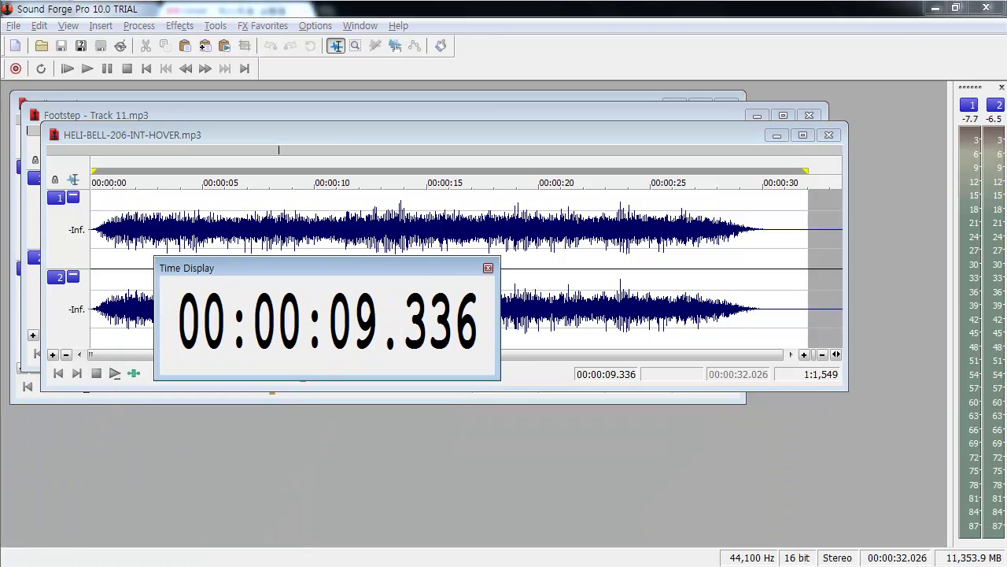
drag(265, 268, 540, 80)
drag(7, 117, 125, 279)
Hide the Channel Meters and show them again.
click(69, 26)
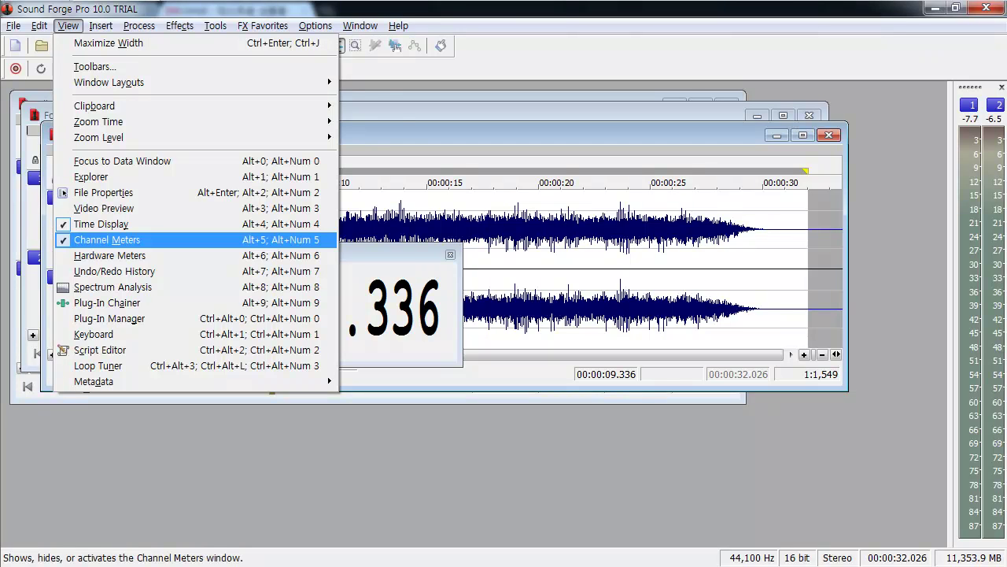
click(107, 239)
click(67, 25)
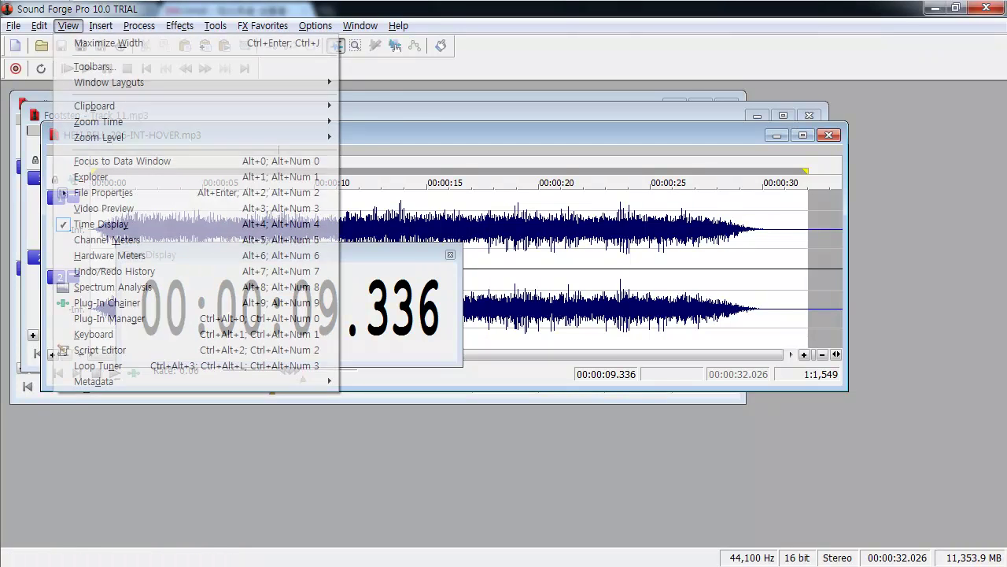
click(107, 238)
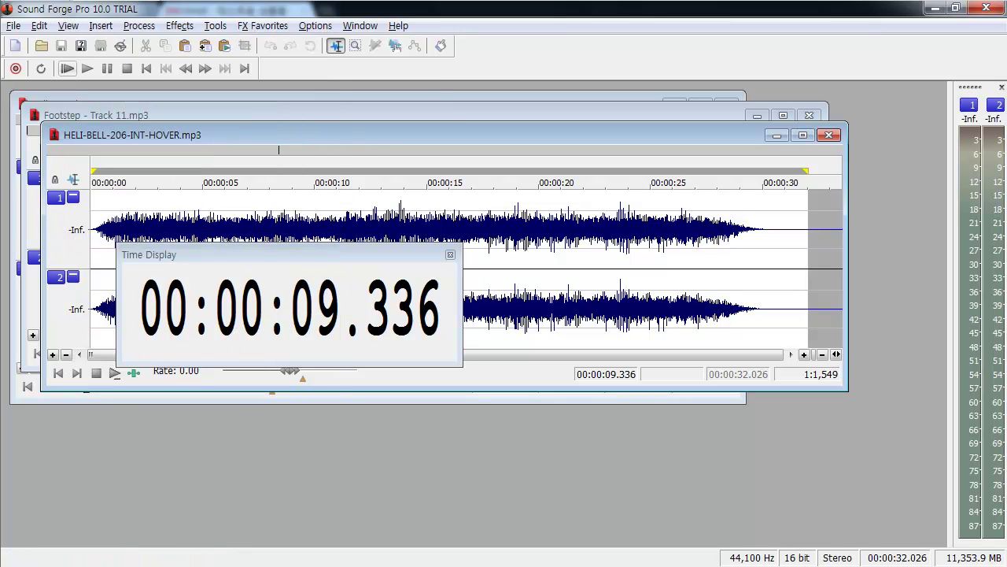
Show the Undo/Redo History window and close it again.
click(68, 25)
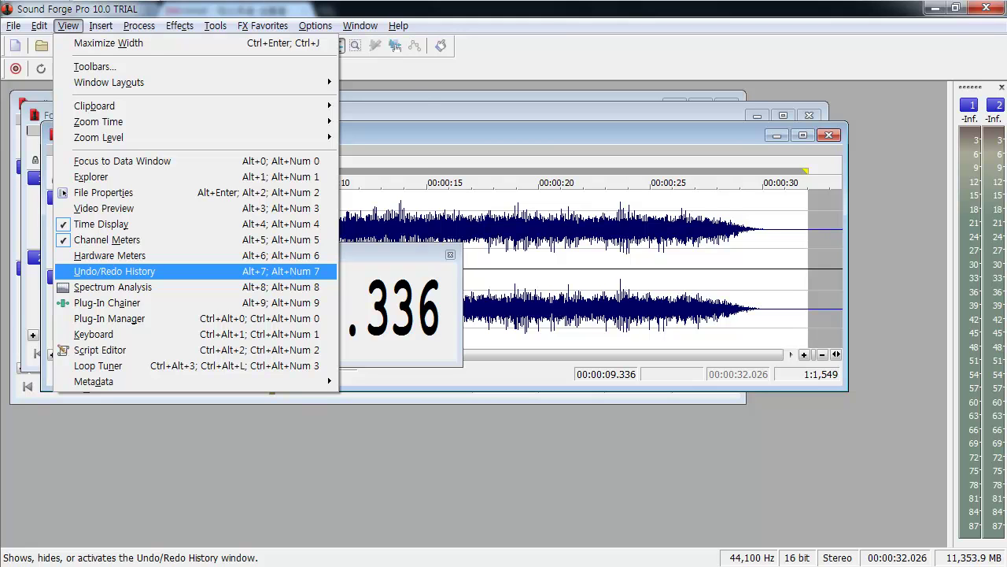
click(114, 271)
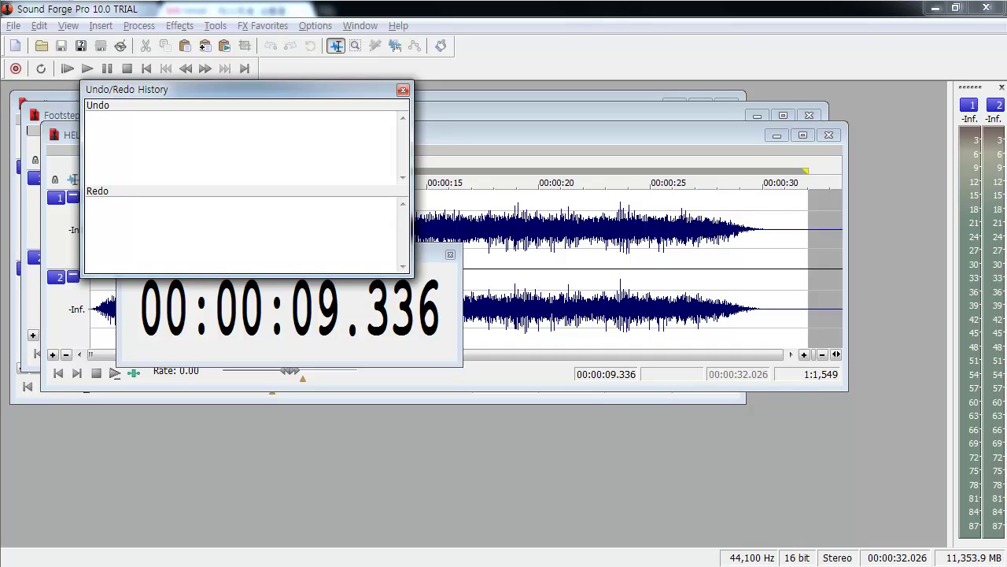
click(403, 89)
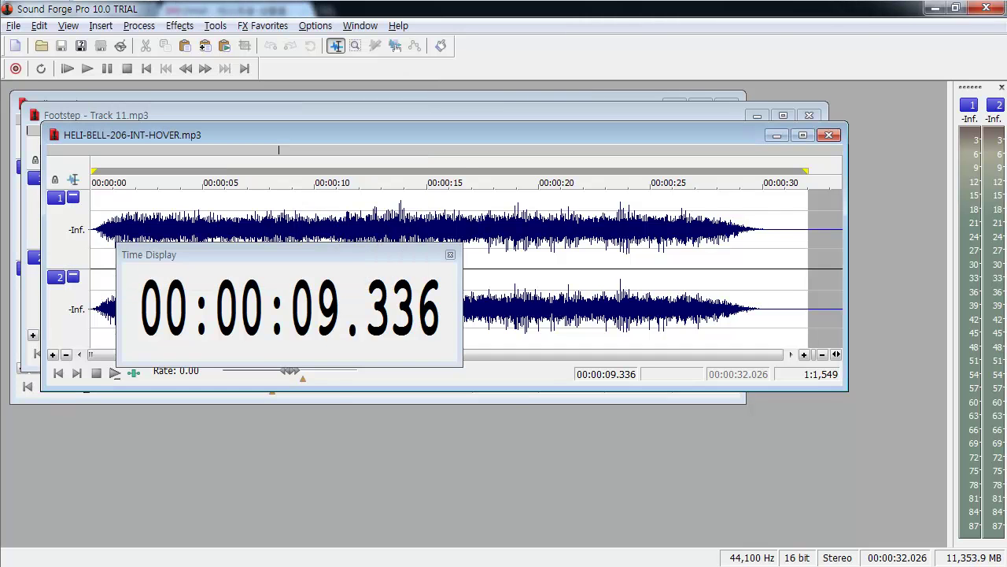
Open the Spectrum Analysis window and move it towards the middle of the workspace.
click(68, 25)
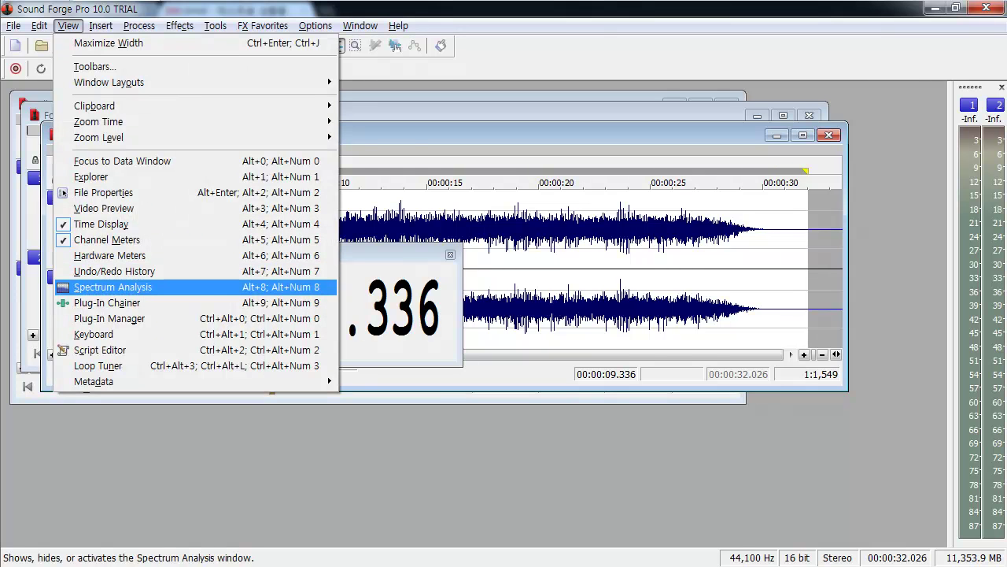
click(112, 286)
drag(229, 140, 378, 183)
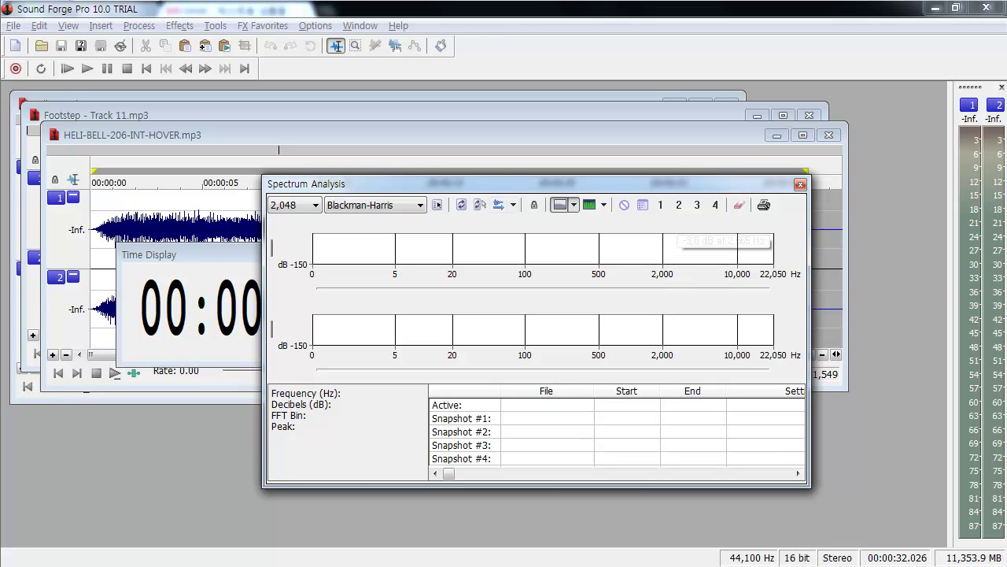
Move the two overlapping audio windows down, bring Bell - Track 49.mp3 to the front, and close the Time Display.
drag(441, 134, 444, 193)
drag(443, 115, 450, 187)
click(445, 104)
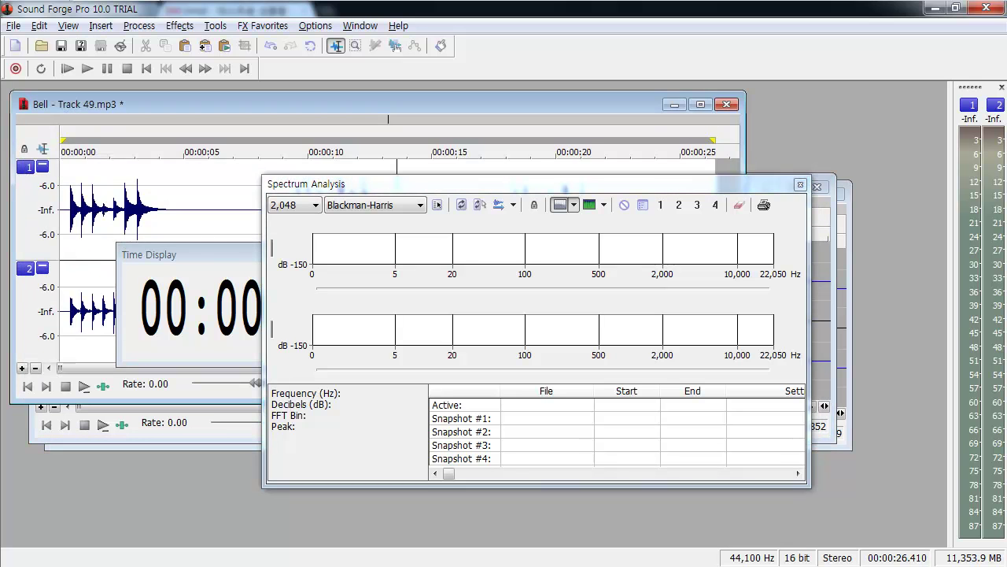
drag(163, 251, 130, 346)
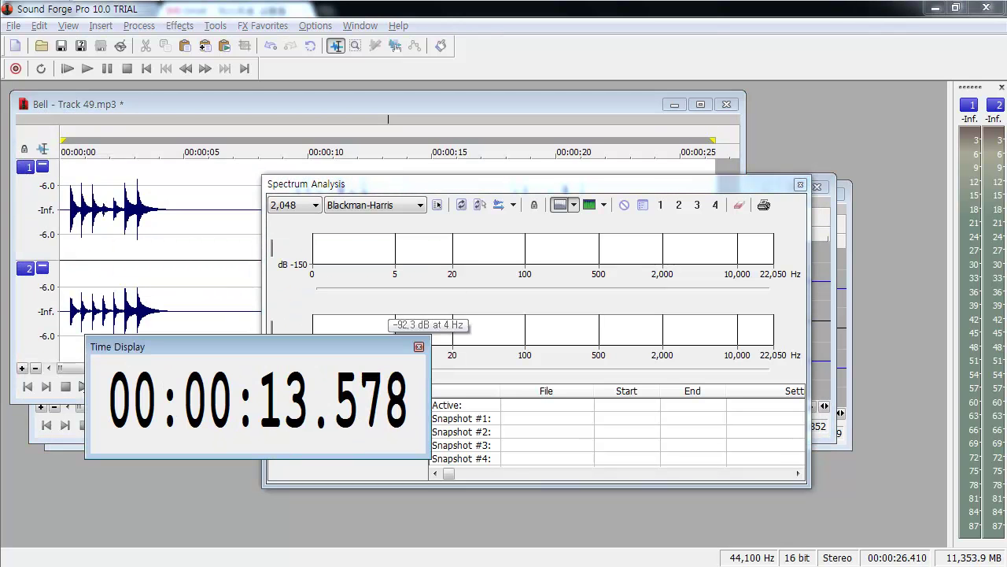
click(418, 347)
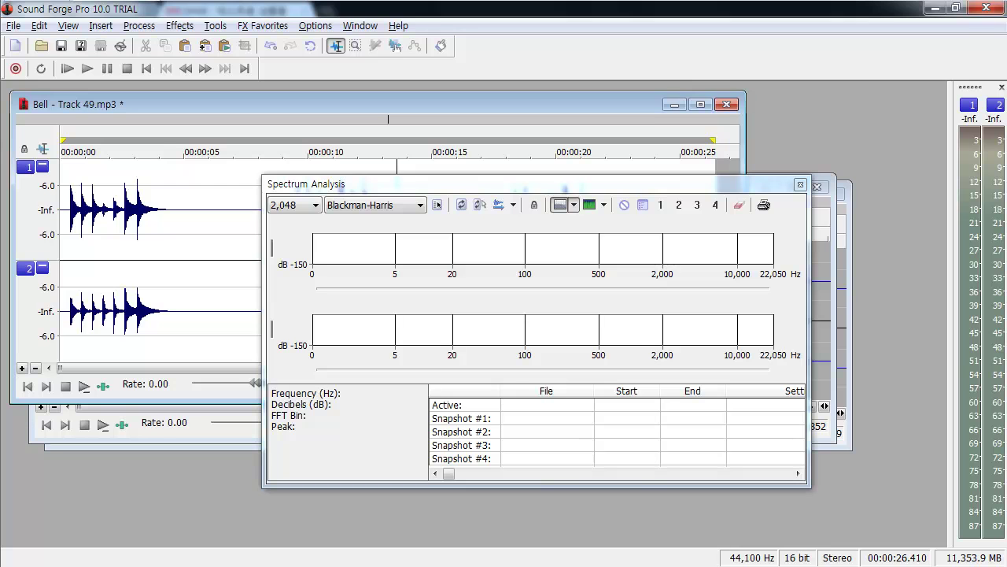
Return Bell - Track 49.mp3 to its start and set the Spectrum Analysis real-time monitoring to Monitor: Output.
click(28, 387)
click(500, 204)
click(513, 205)
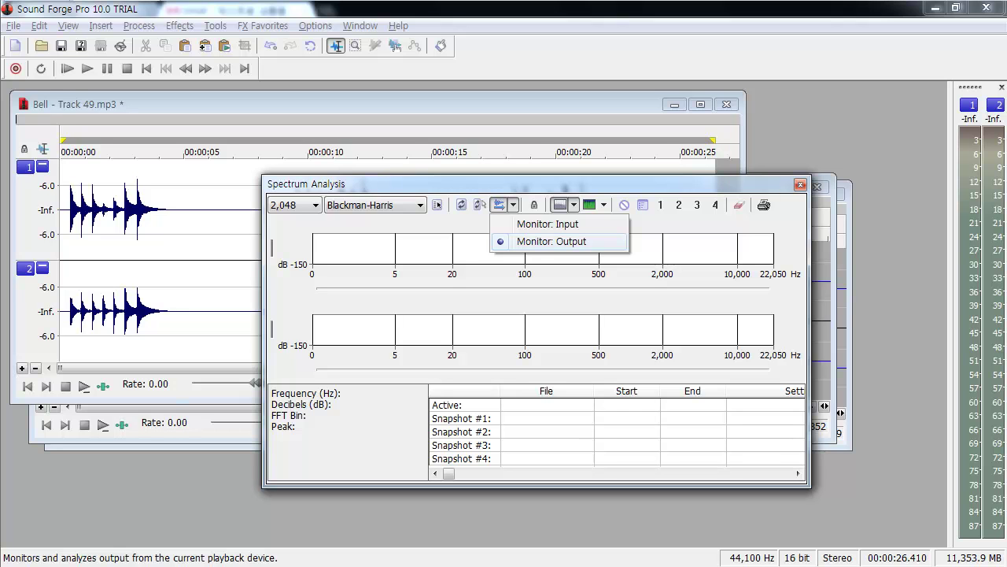
click(536, 241)
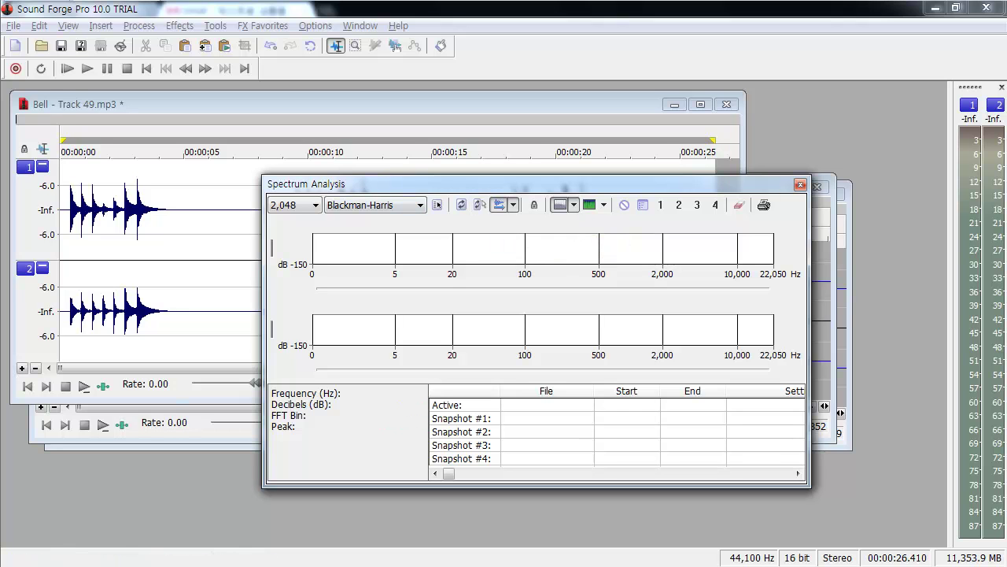
click(513, 205)
Play Bell - Track 49.mp3 from the start twice to watch the live spectrum graphs, stopping playback each time.
click(377, 104)
click(27, 385)
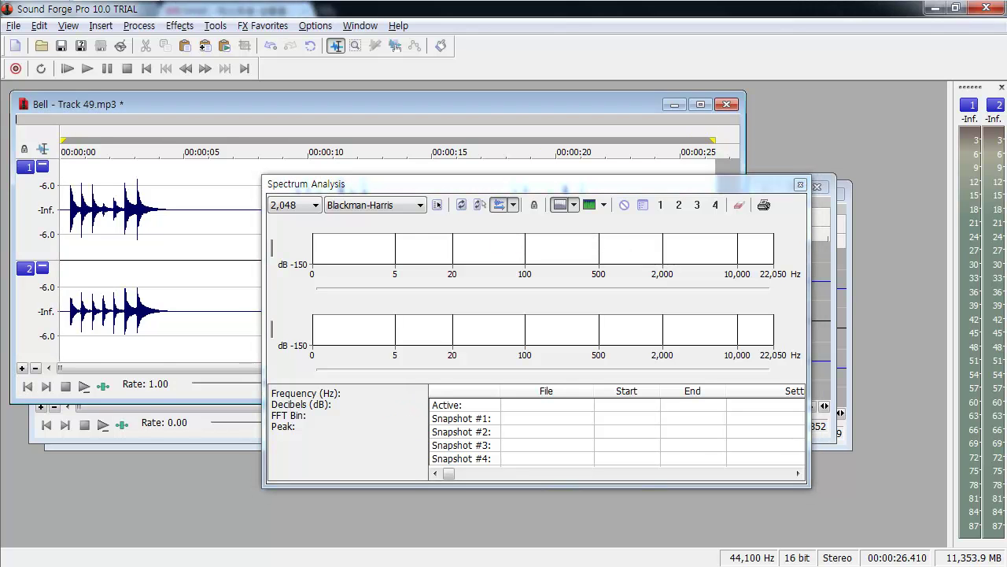
key(space)
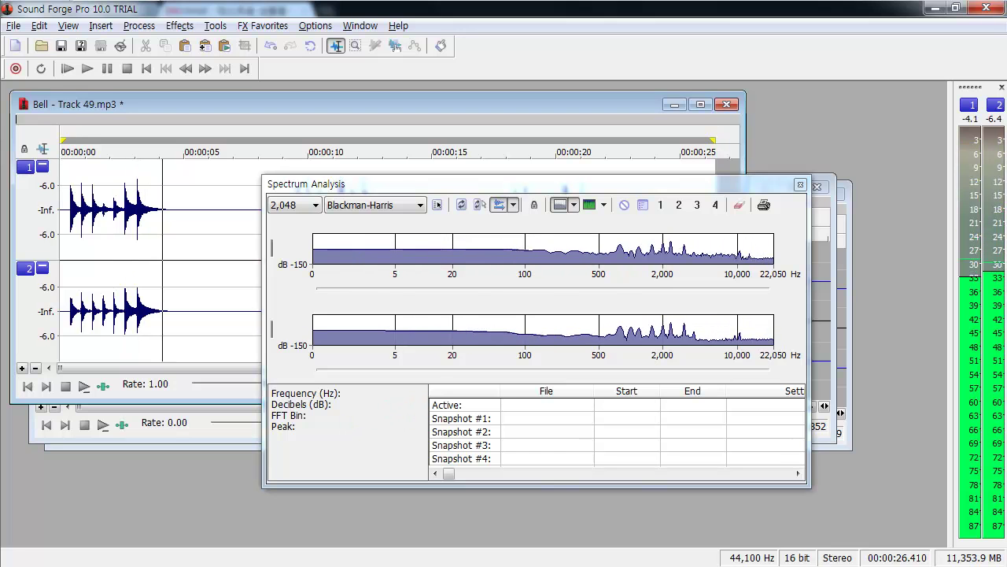
key(space)
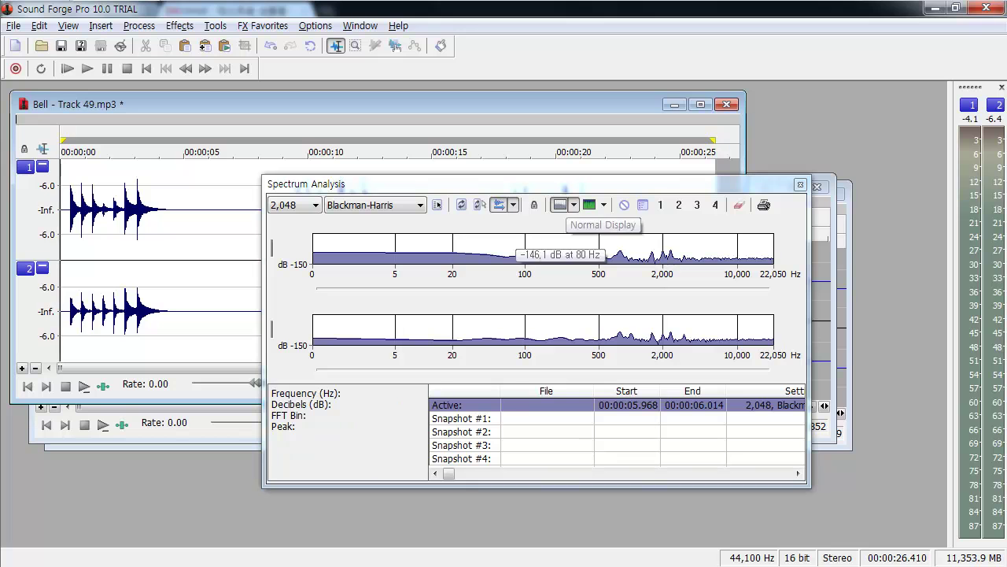
mouse_move(315, 250)
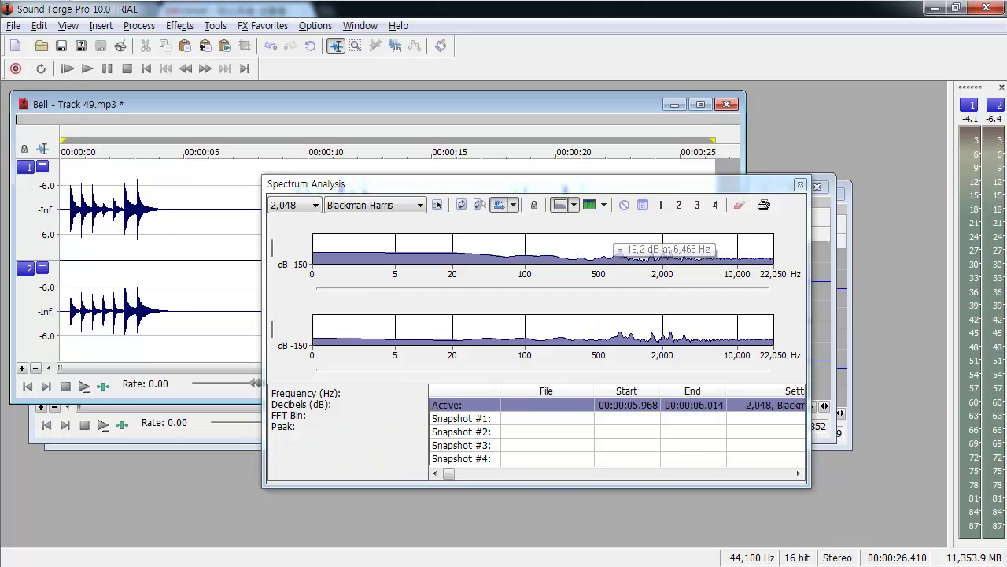
key(space)
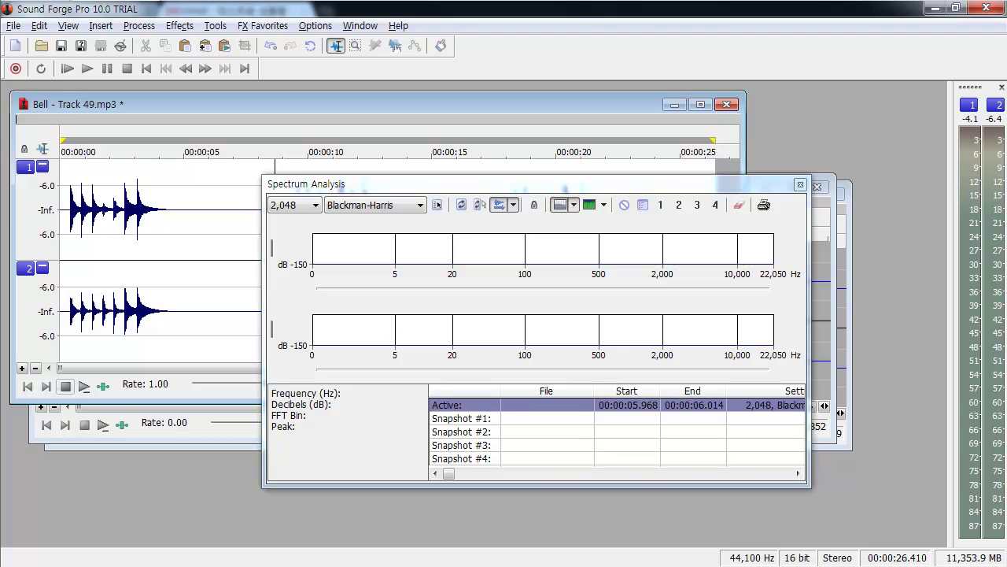
click(65, 386)
Switch Spectrum Analysis to the sonogram display and move its window below the Bell - Track 49.mp3 waveform.
click(480, 205)
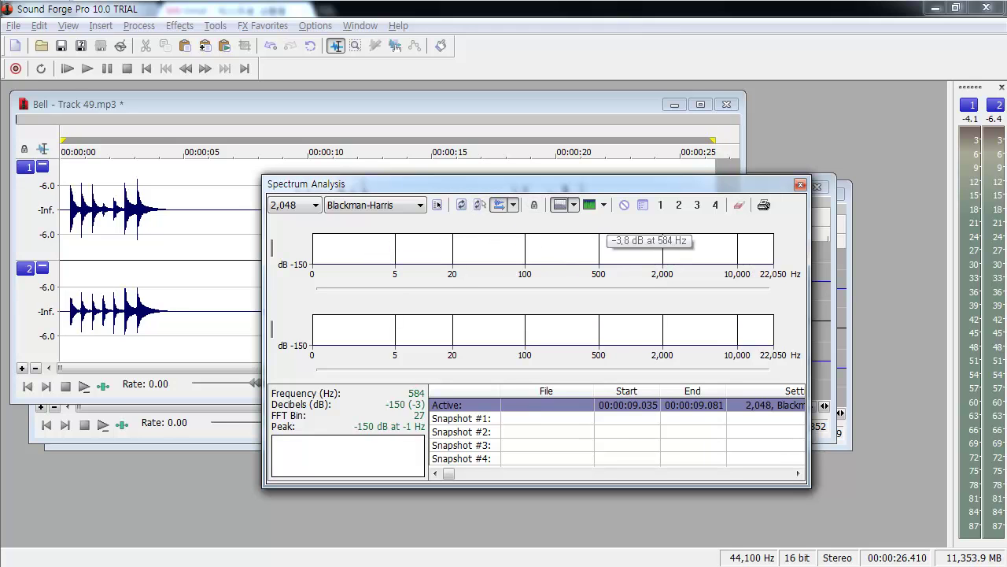
click(590, 204)
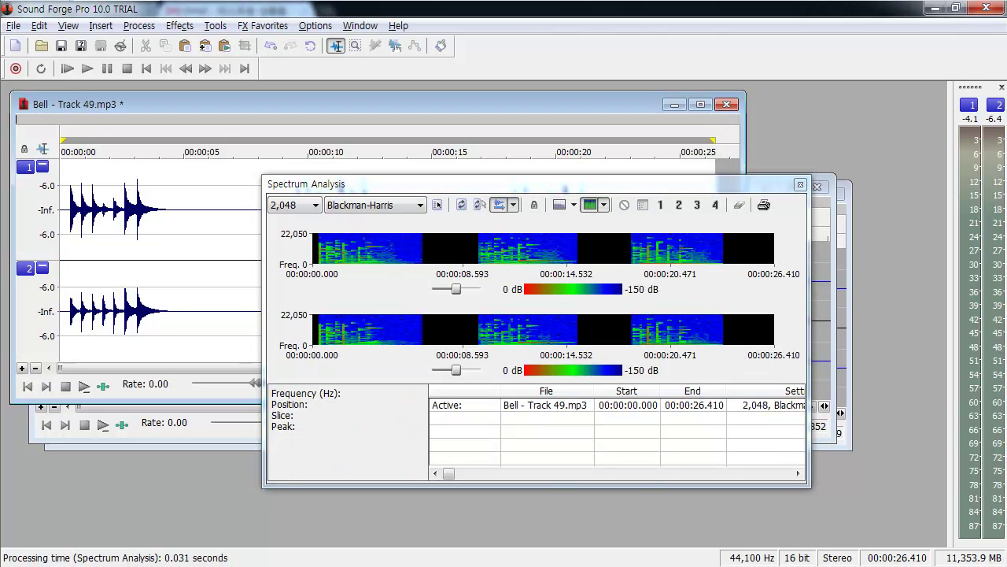
drag(354, 183, 237, 300)
drag(253, 104, 258, 79)
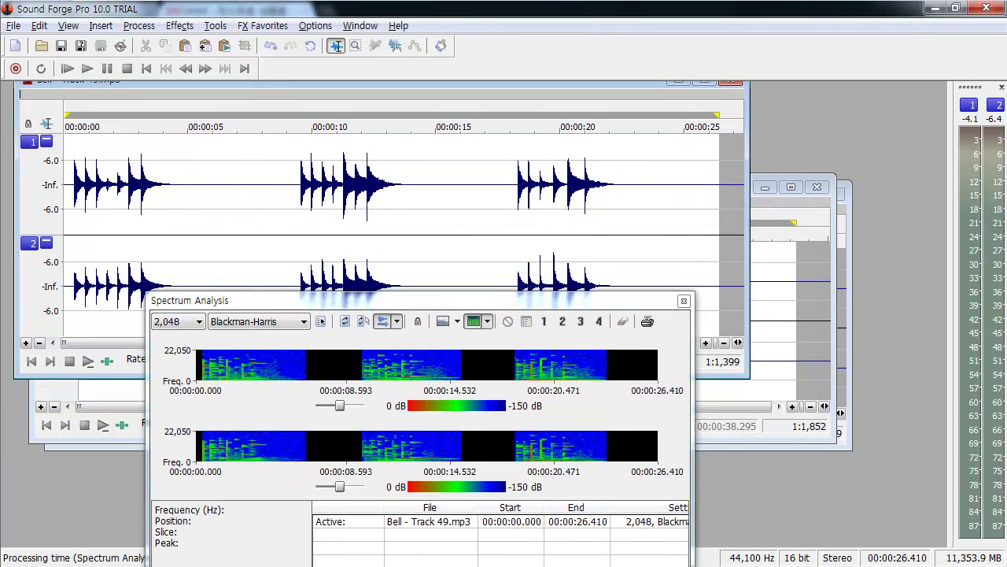
Try docking Spectrum Analysis along the lower edge of the workspace, then float it again and close it.
double_click(246, 300)
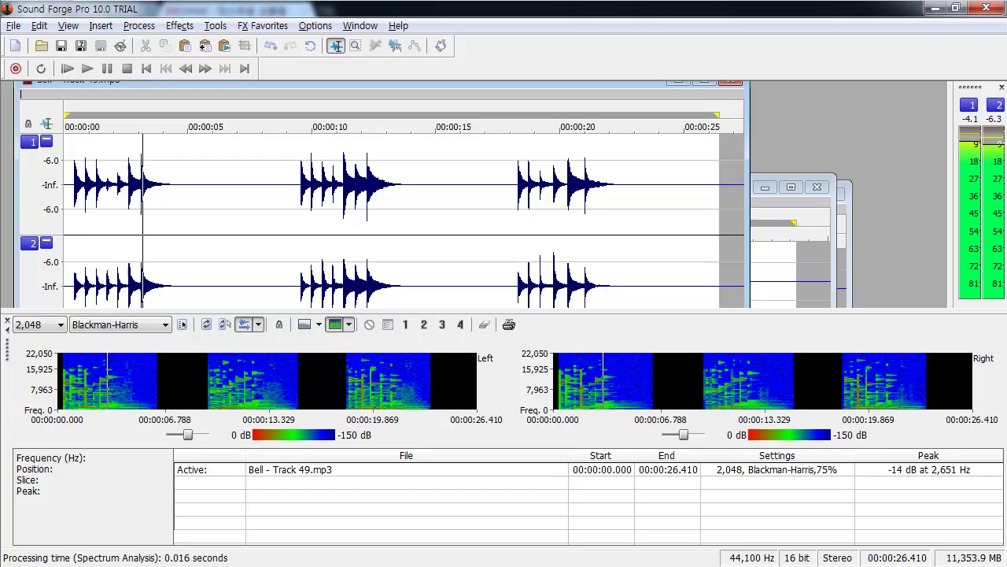
mouse_move(68, 407)
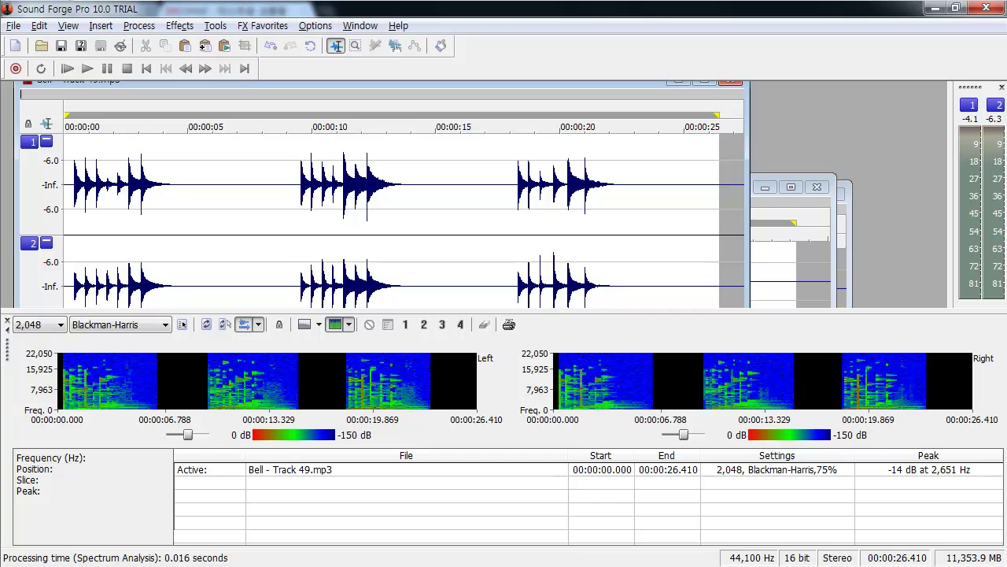
drag(7, 350, 203, 267)
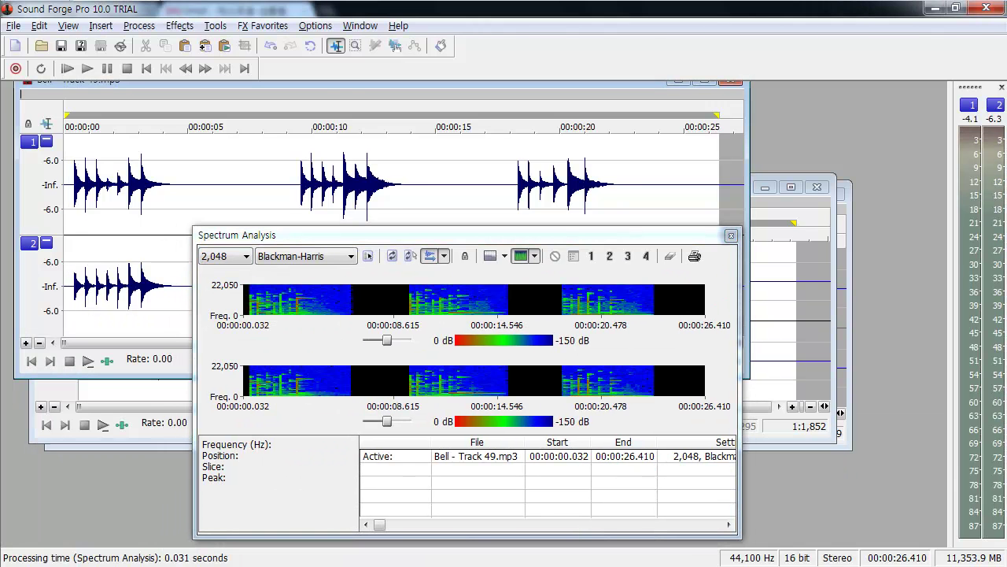
click(731, 235)
Open the metadata Regions List and arrange it and the Bell - Track 49.mp3 window so both can be read.
click(68, 25)
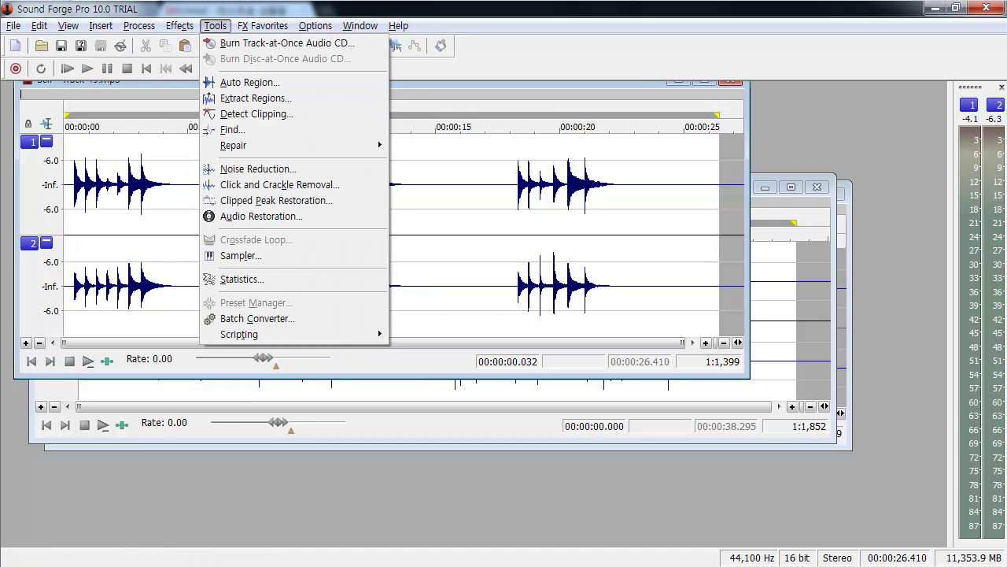
mouse_move(263, 25)
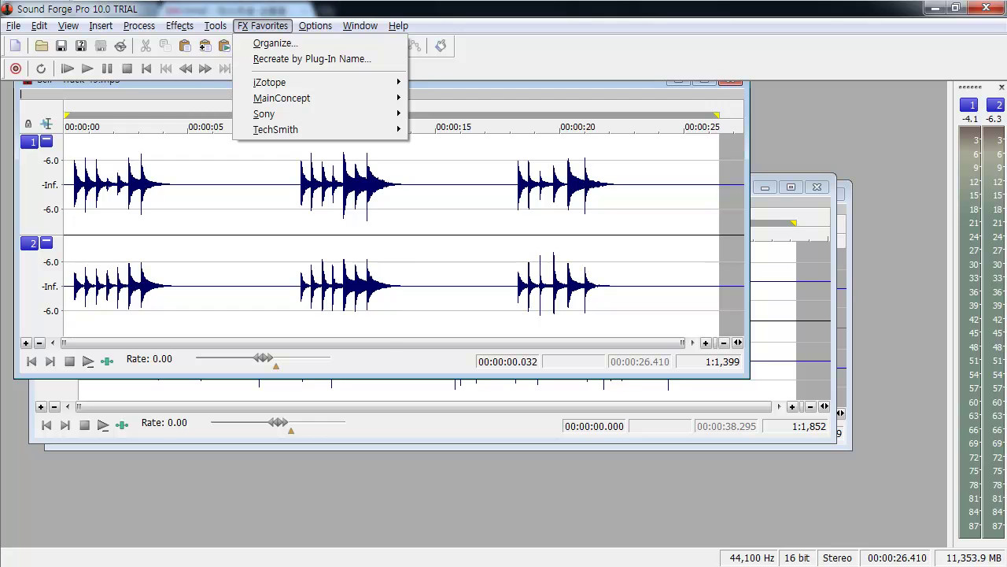
mouse_move(68, 25)
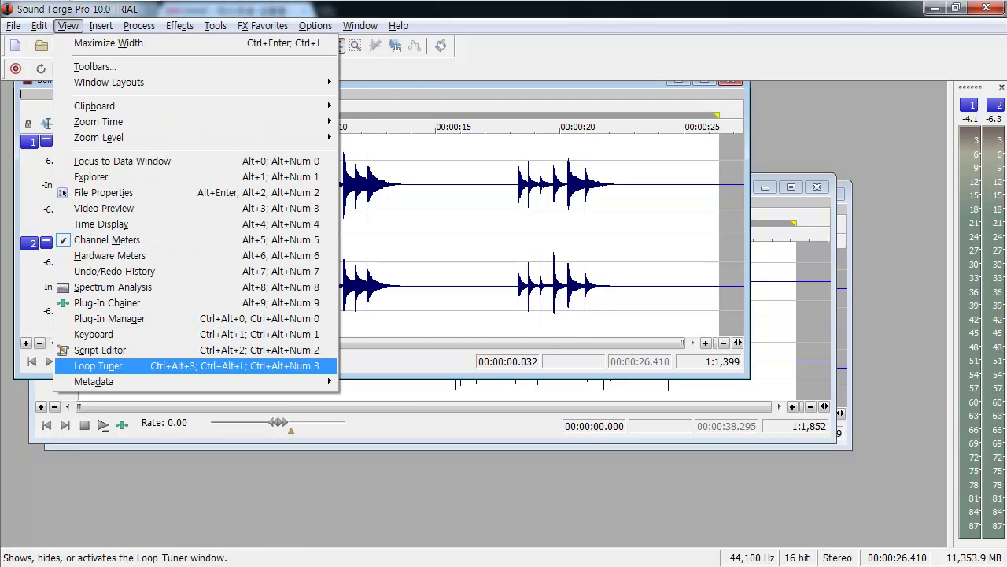
mouse_move(94, 381)
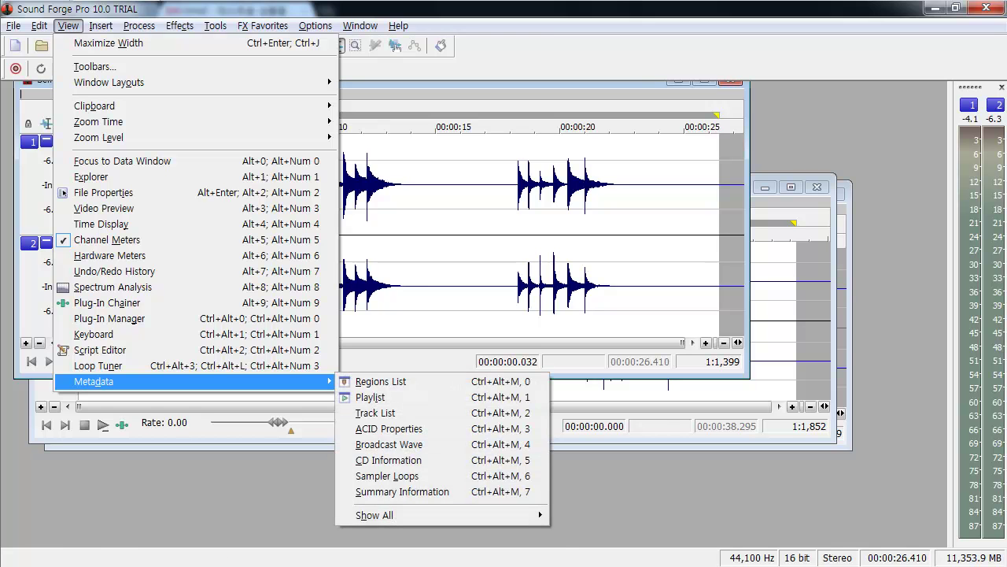
key(Return)
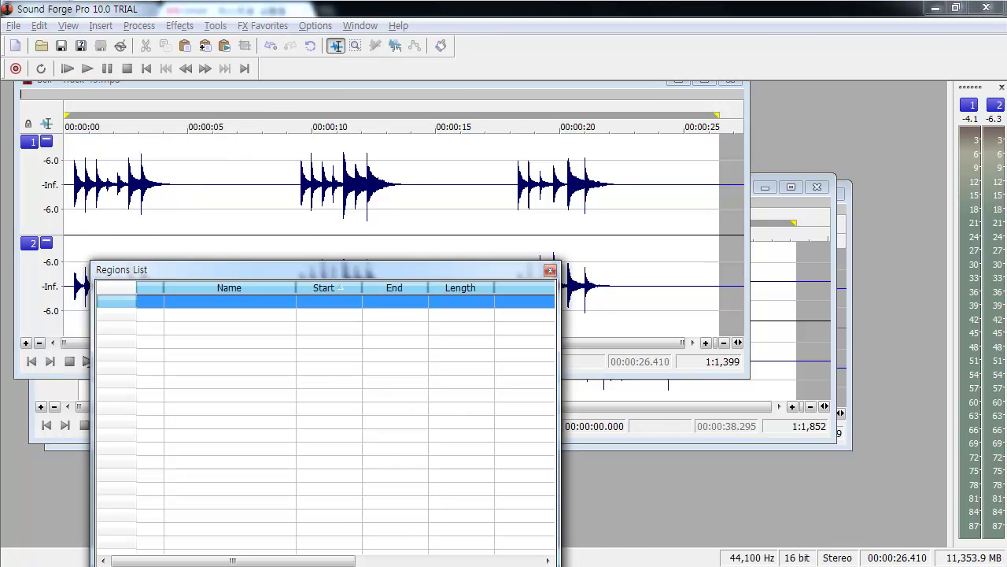
drag(298, 273, 687, 221)
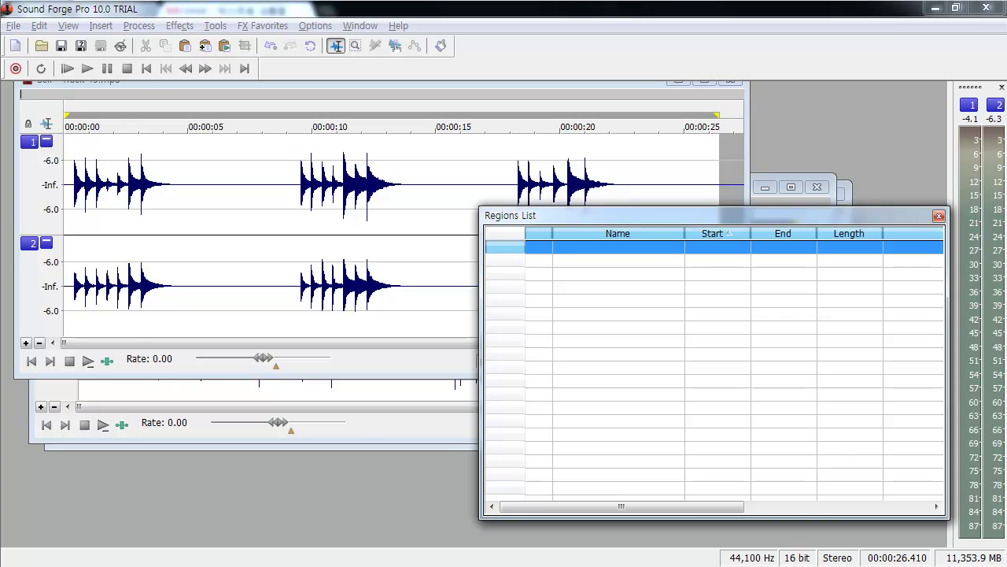
drag(409, 83, 409, 113)
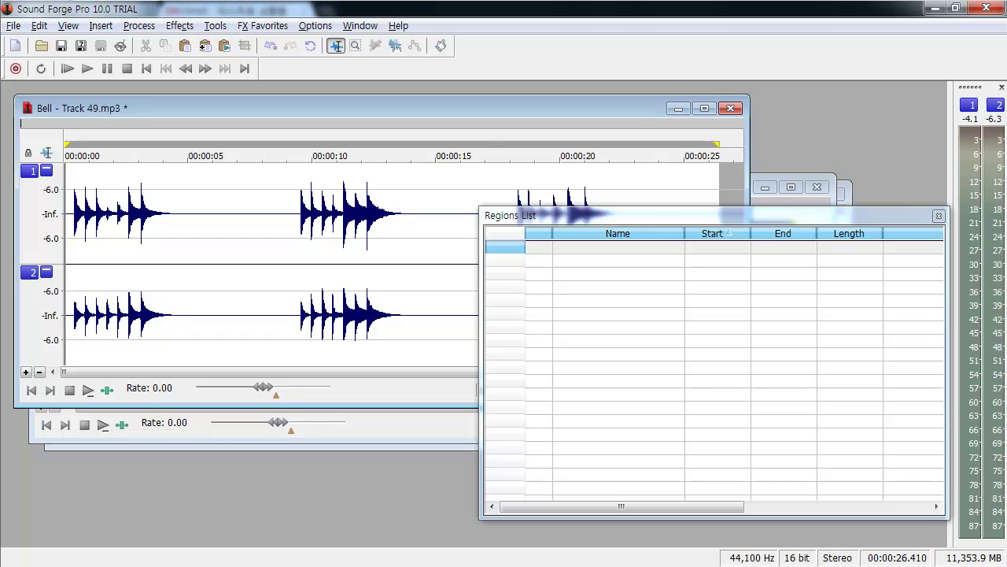
Insert a marker at the cursor position, 00:00:00.032, in Bell - Track 49.mp3.
right_click(233, 138)
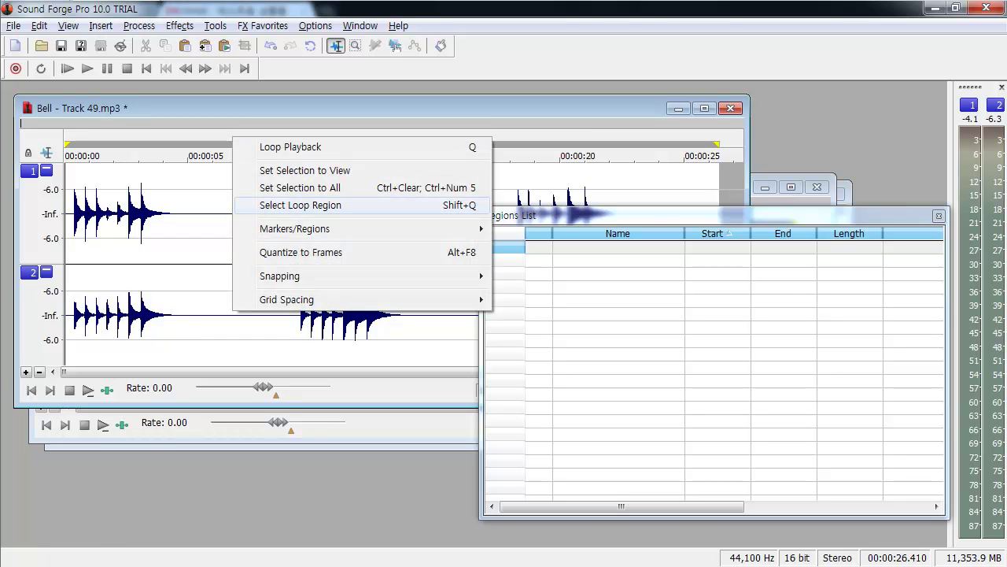
mouse_move(331, 228)
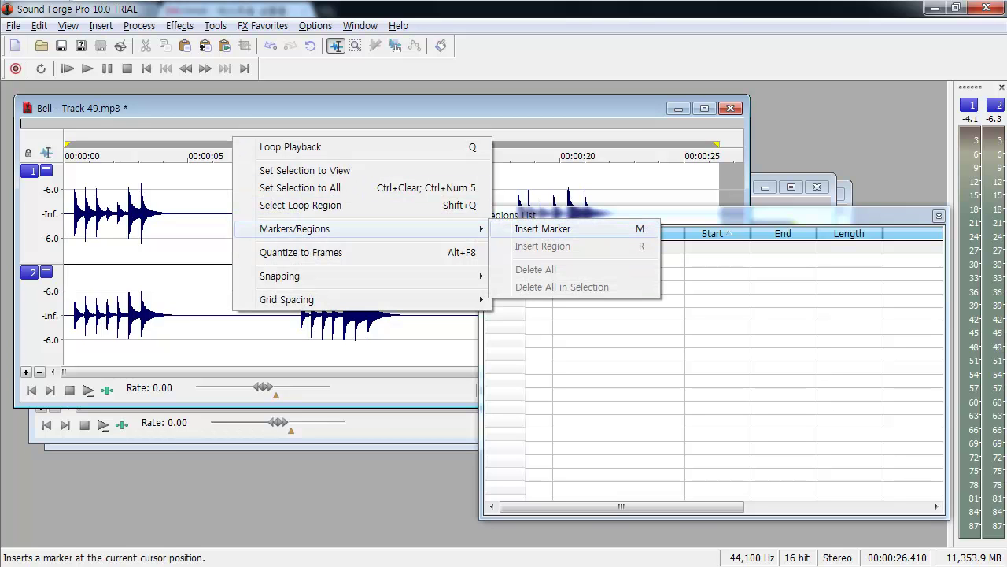
key(m)
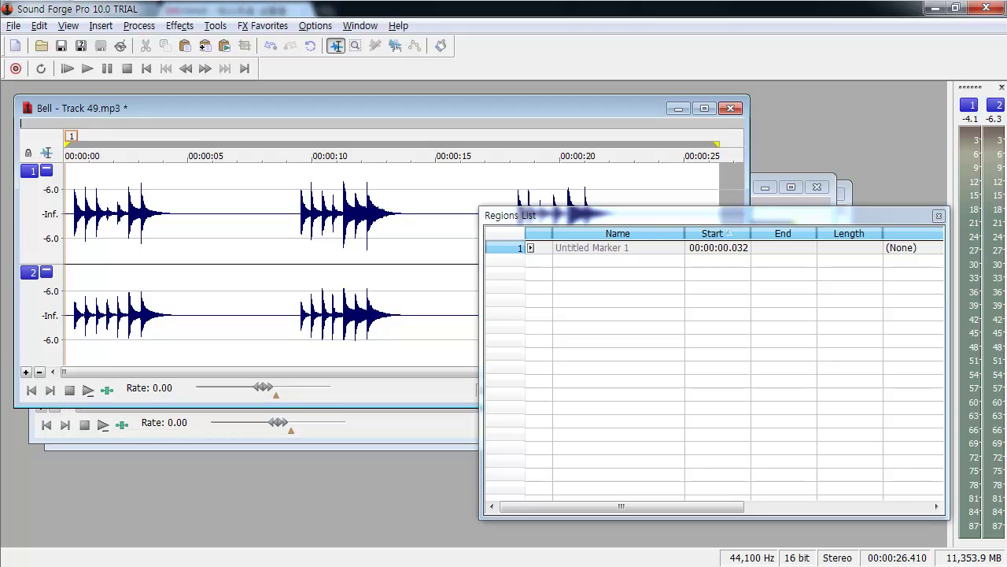
Insert a second marker at about 00:00:09.549, where the second group of bell strikes begins.
click(425, 251)
scroll(300, 252, up, 8)
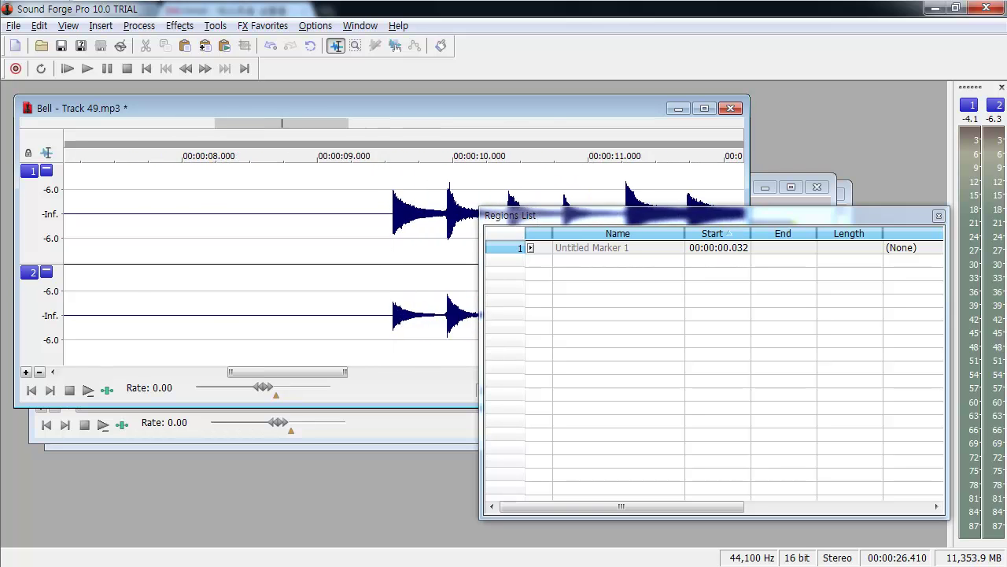
key(Down)
key(Down)
key(Down)
key(Down)
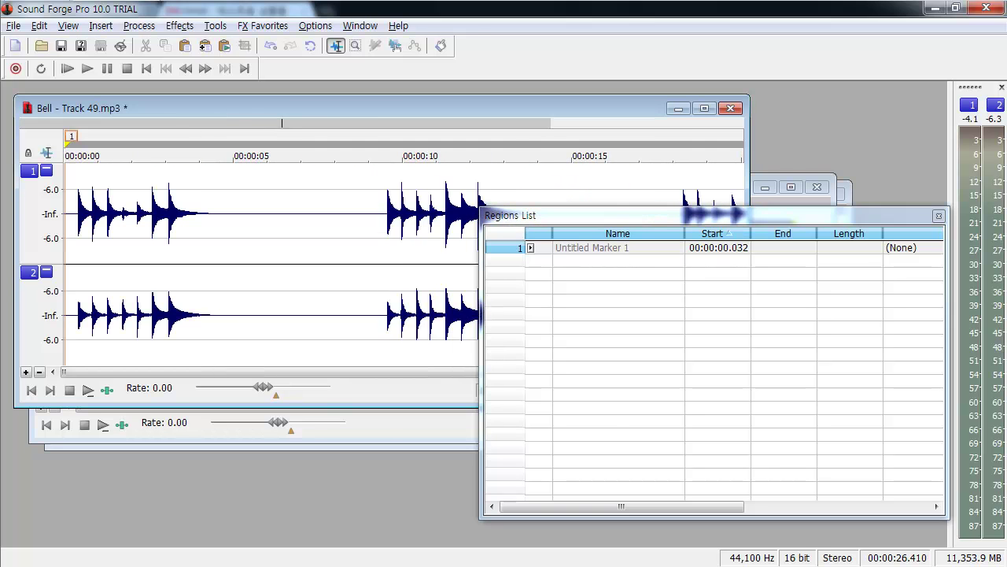
right_click(386, 149)
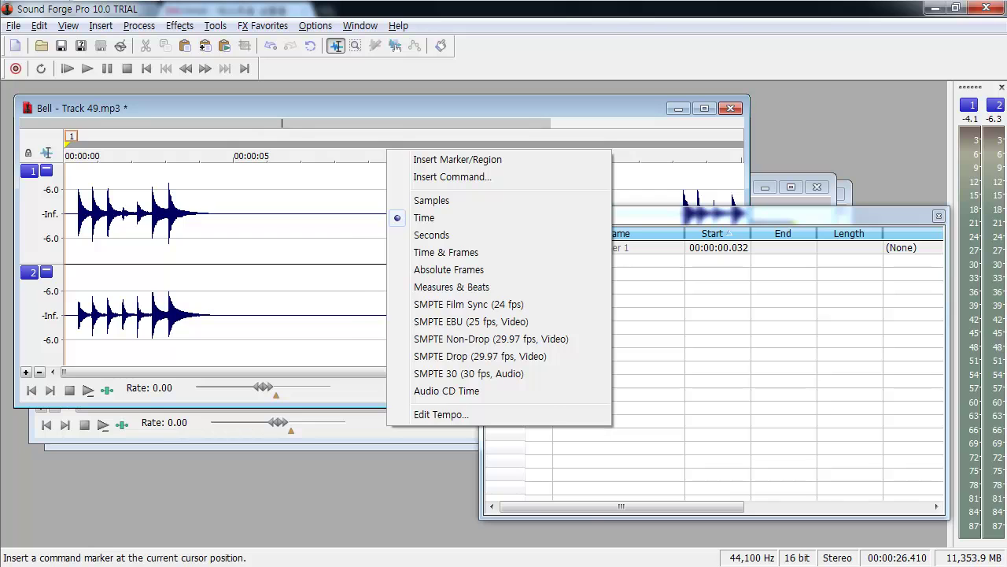
click(457, 160)
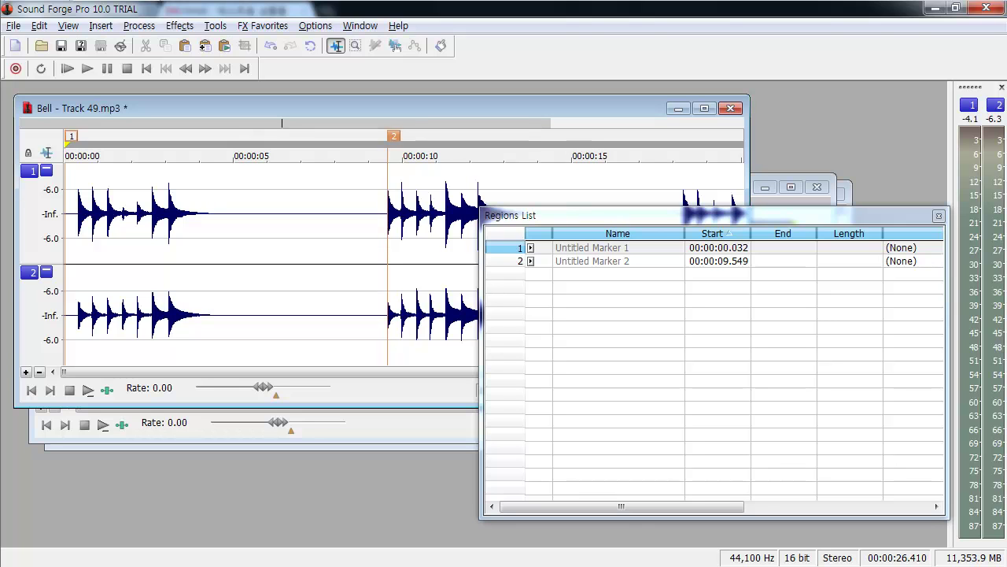
Name the marker at 00:00:00.032 hhhh and sort the Regions List by name.
double_click(593, 248)
text(hhhh)
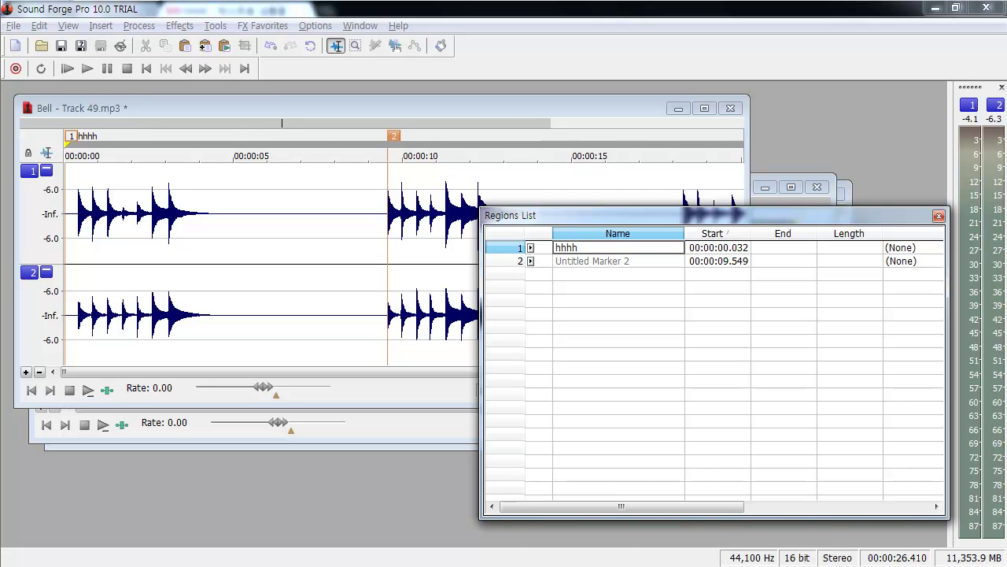
click(592, 262)
click(618, 233)
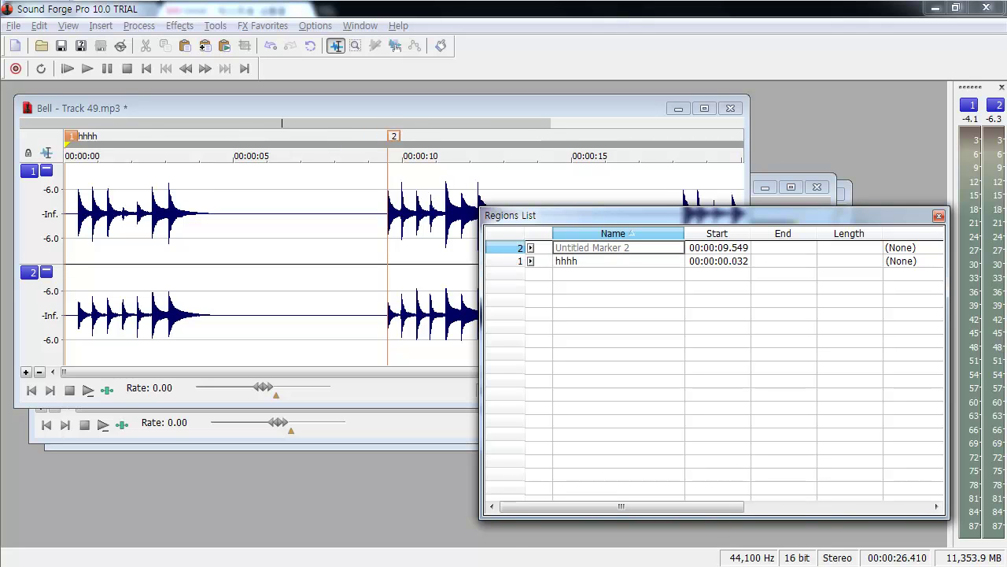
Rename the marker at 00:00:09.549 as rfffff, starting the edit from its tag on the ruler.
click(89, 236)
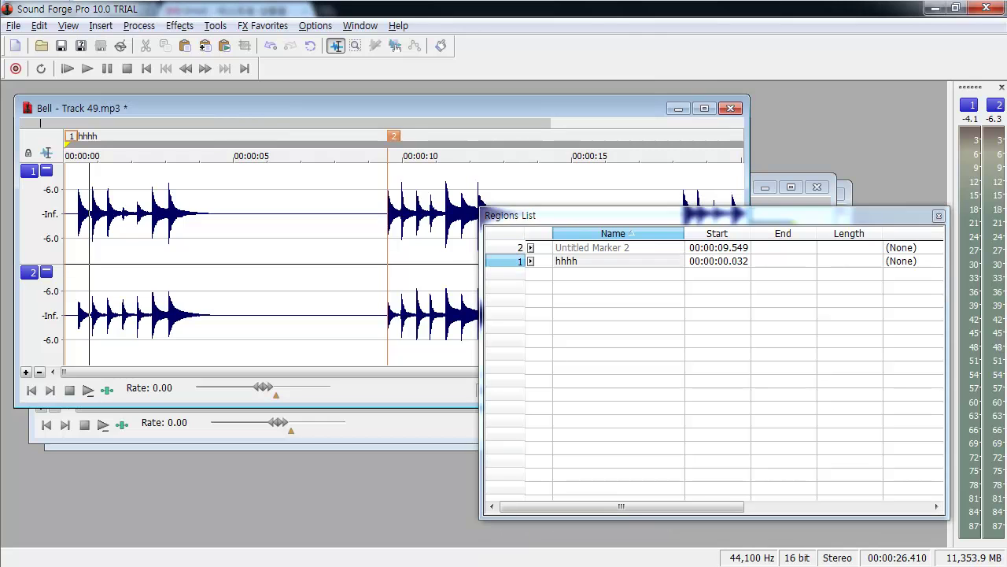
click(394, 136)
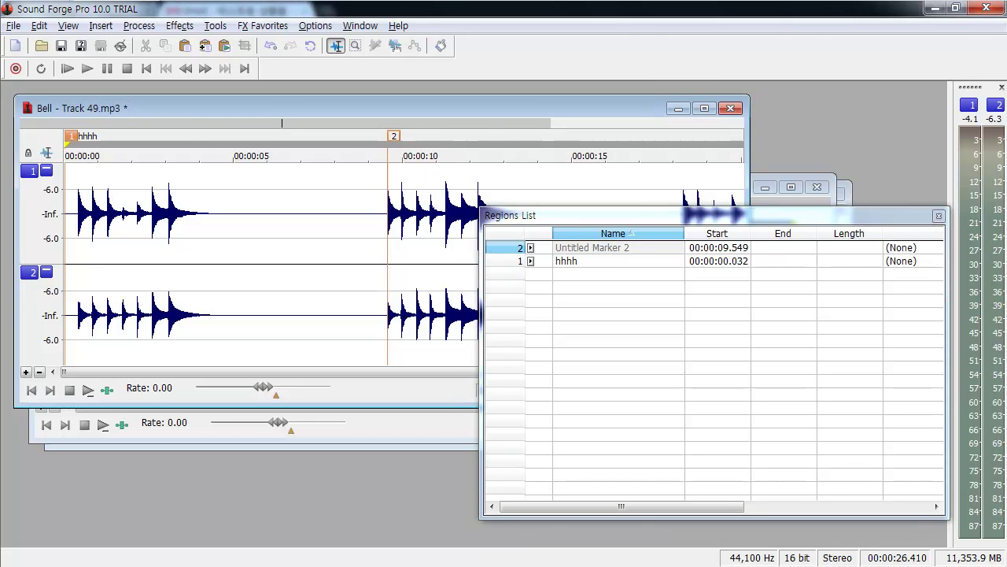
right_click(393, 137)
click(427, 180)
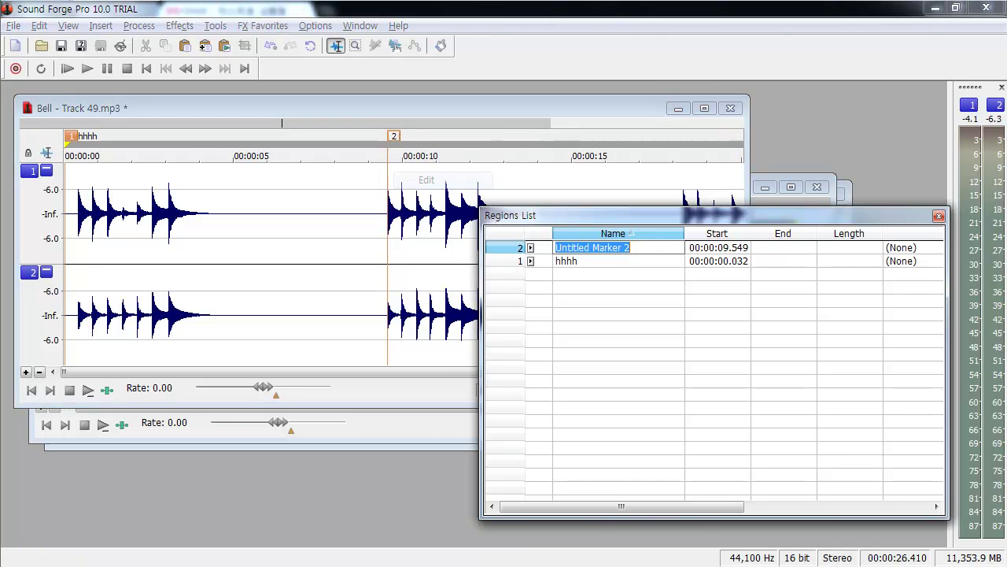
text(rfffff)
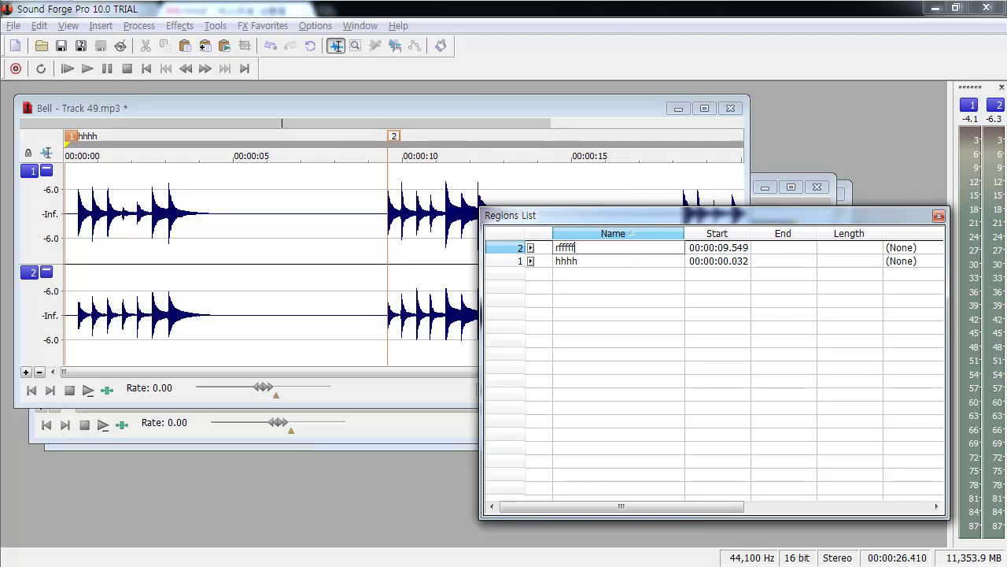
key(Return)
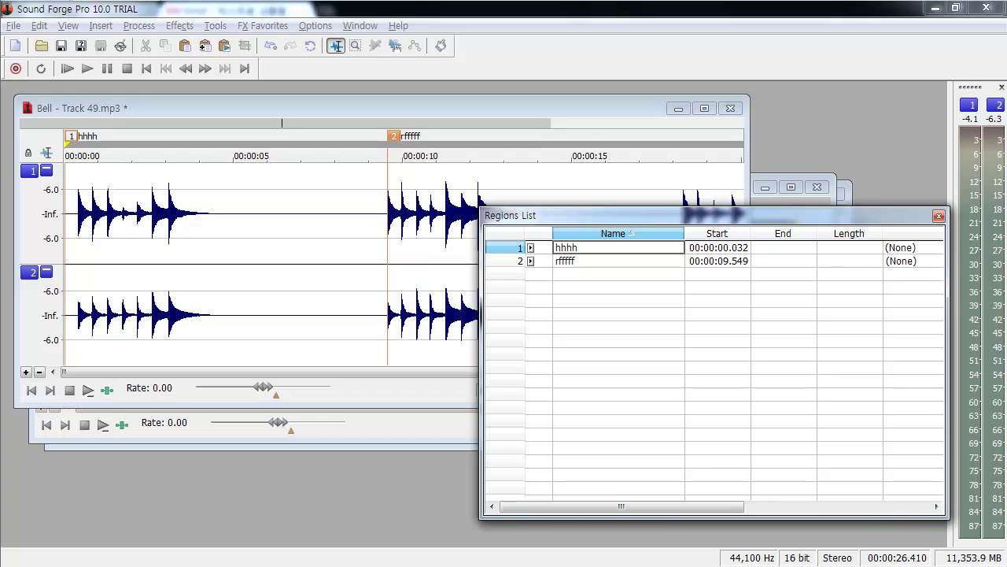
Select the third group of bell strikes, about 00:00:18.135 to 00:00:22.918, and insert a region over it.
drag(271, 371, 436, 371)
drag(580, 218, 660, 243)
drag(488, 108, 353, 107)
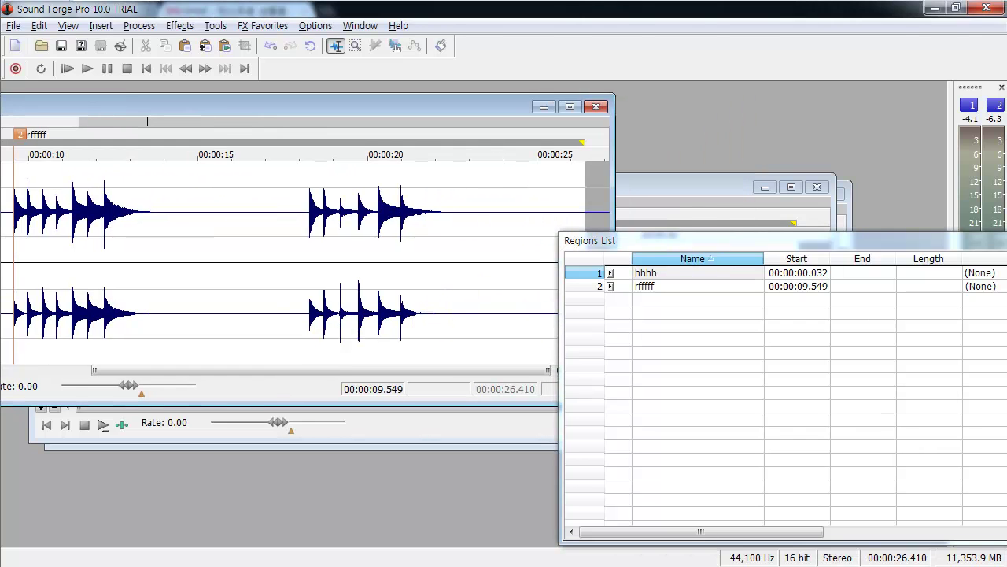
drag(305, 204, 467, 260)
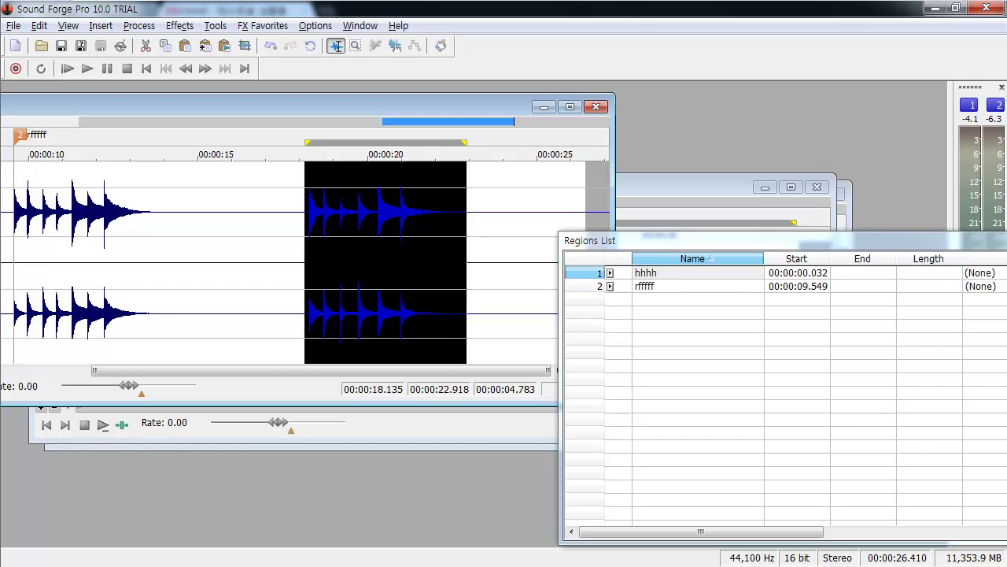
right_click(419, 135)
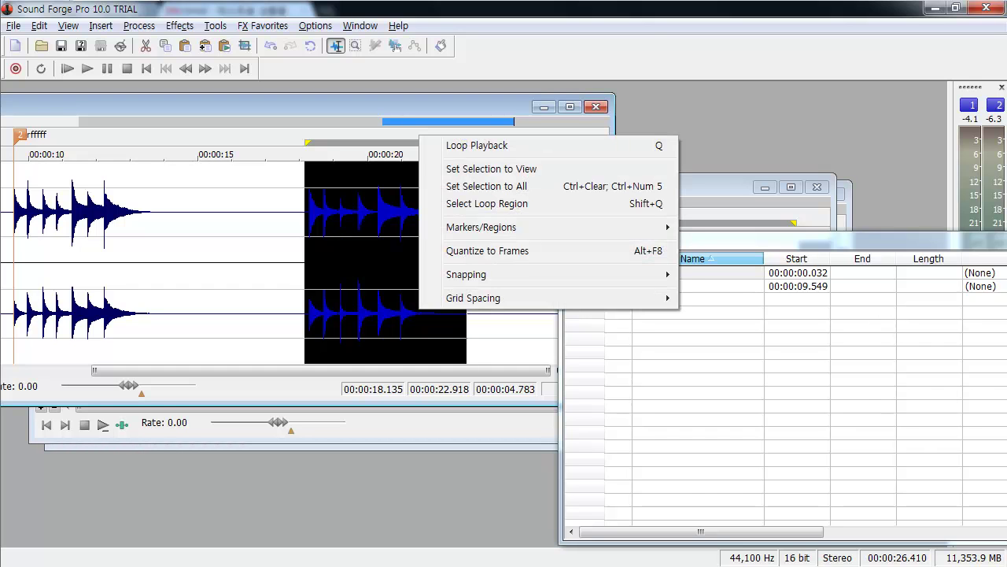
mouse_move(480, 227)
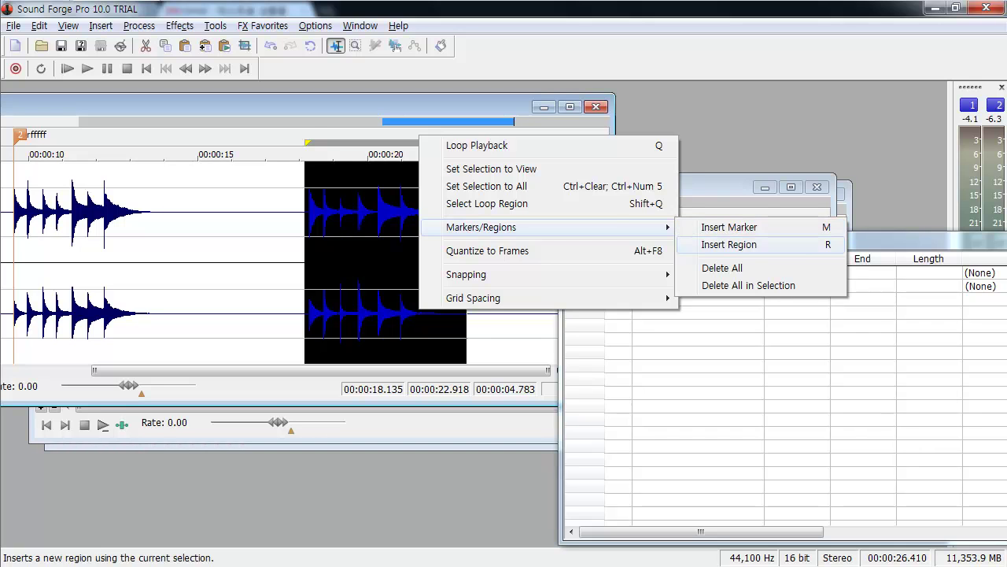
click(729, 244)
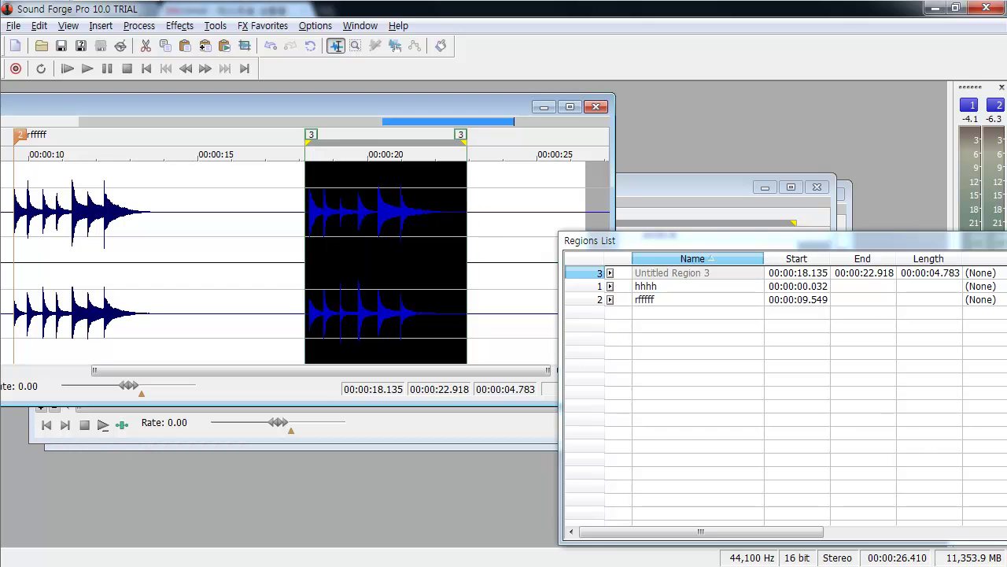
Examine the new region's start and end tags on the ruler and its start, end and length values in the Regions List.
click(311, 135)
click(461, 135)
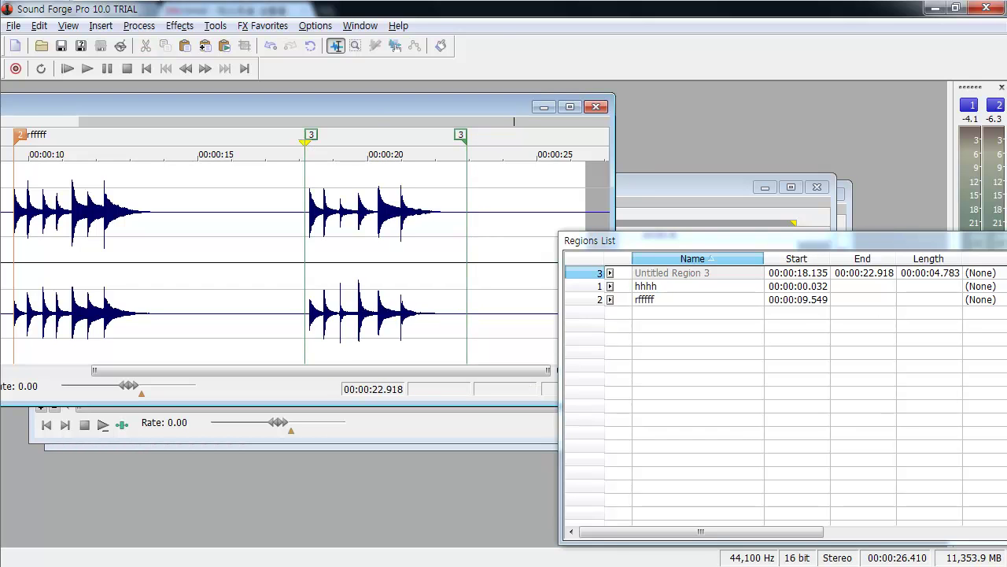
drag(645, 241, 575, 232)
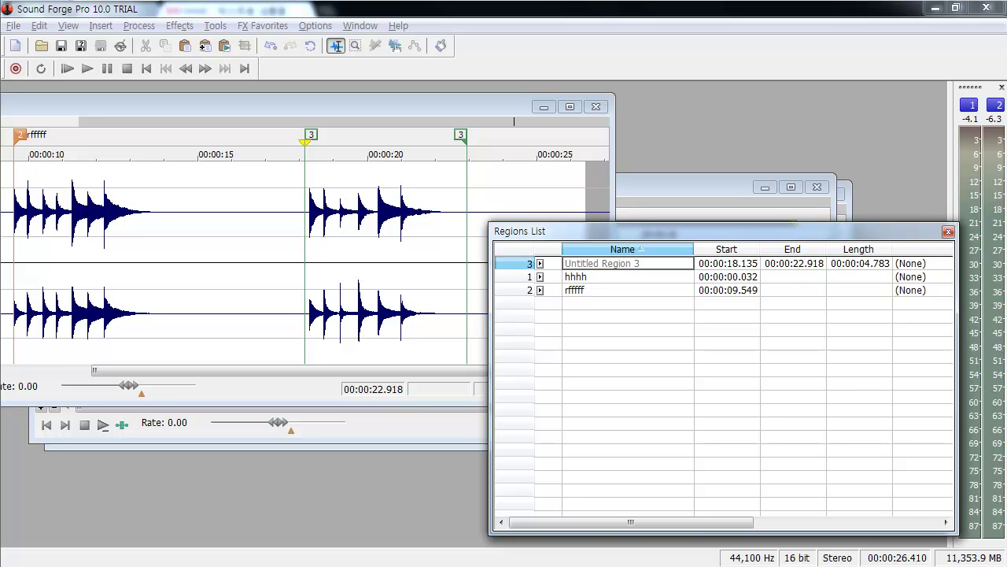
click(727, 264)
click(793, 264)
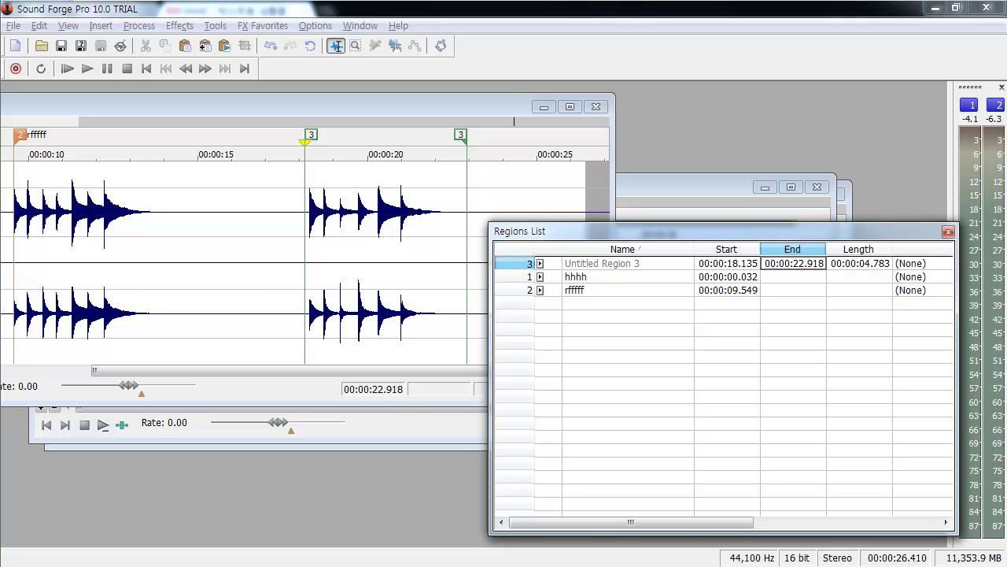
click(859, 264)
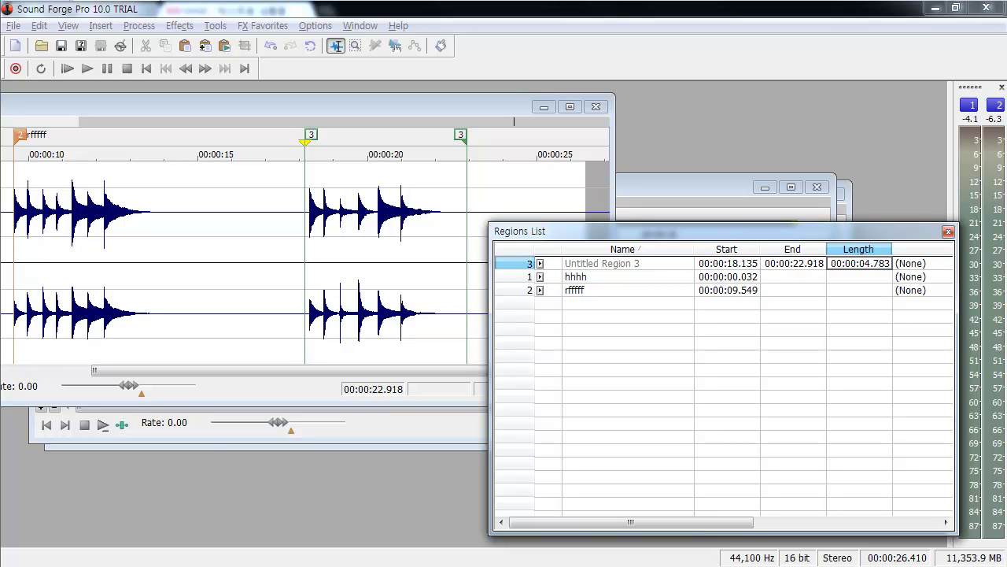
click(606, 277)
click(605, 291)
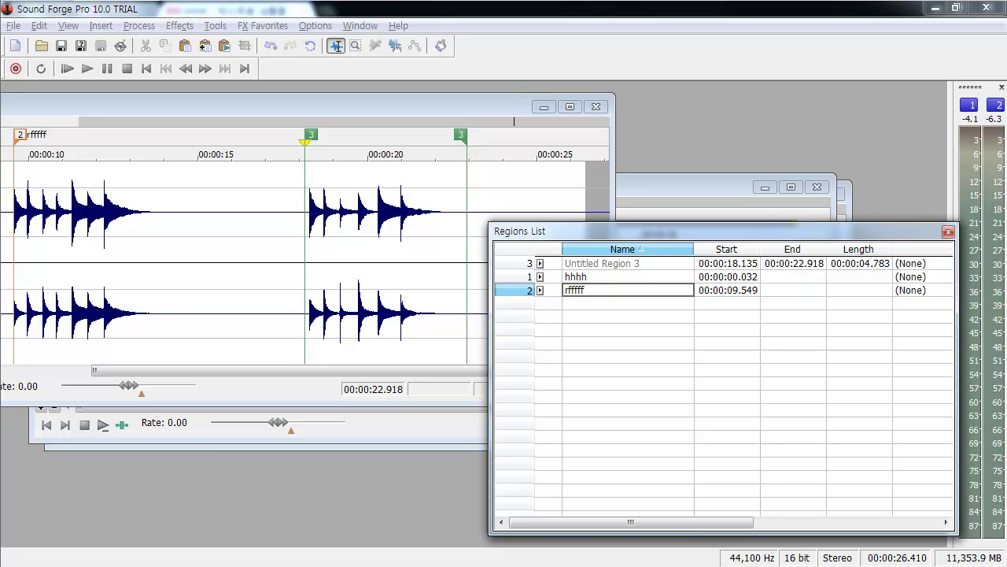
Inspect the start of region 3 up close, placing the cursor by hand around the first strike of the third group.
click(264, 259)
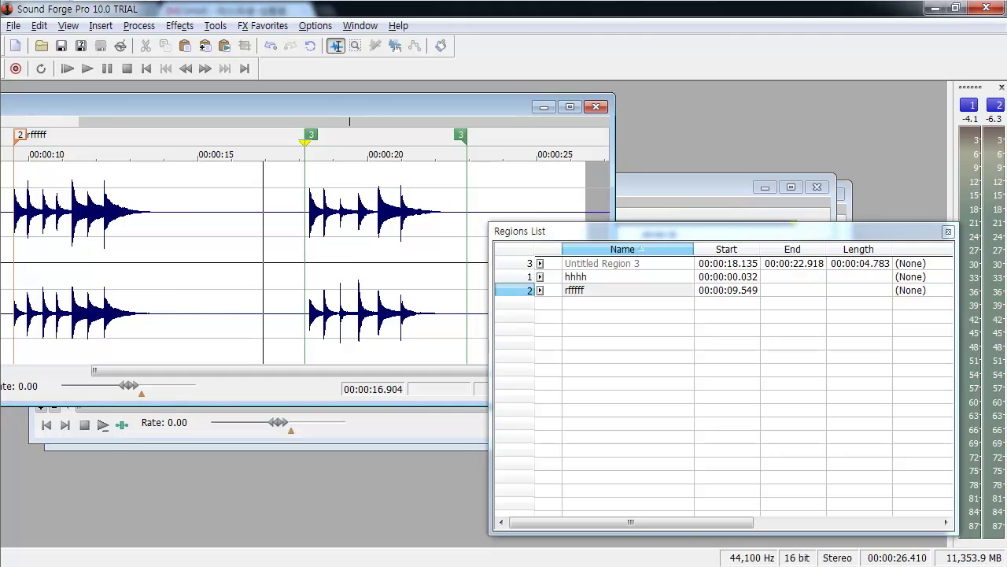
scroll(263, 259, down, 1)
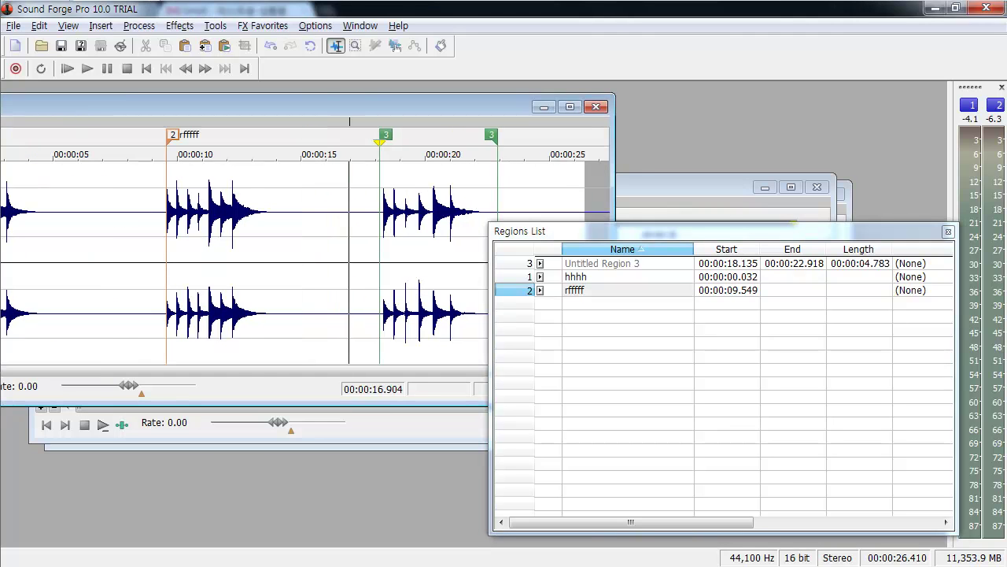
scroll(263, 260, up, 3)
scroll(315, 260, up, 1)
scroll(315, 260, down, 1)
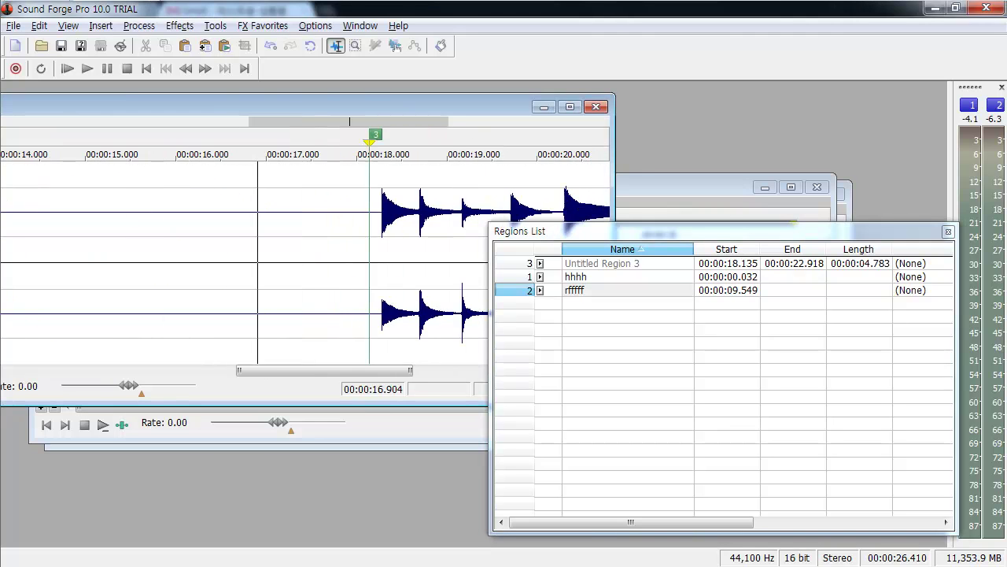
scroll(315, 259, down, 1)
scroll(380, 260, down, 1)
scroll(380, 260, up, 2)
click(379, 260)
click(392, 259)
click(418, 260)
click(390, 260)
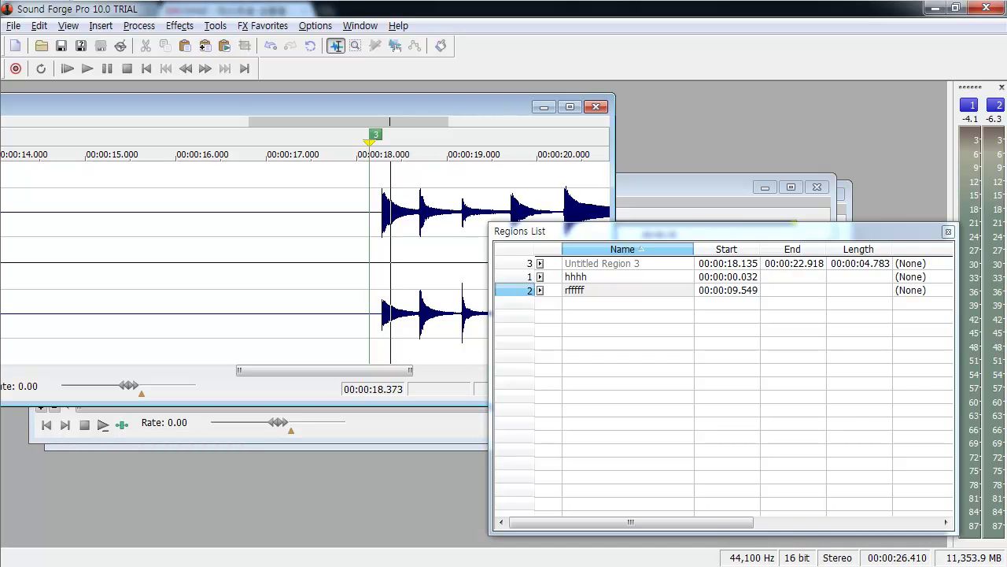
Jump the cursor to region 3's start tag and briefly play the audio from there.
click(377, 135)
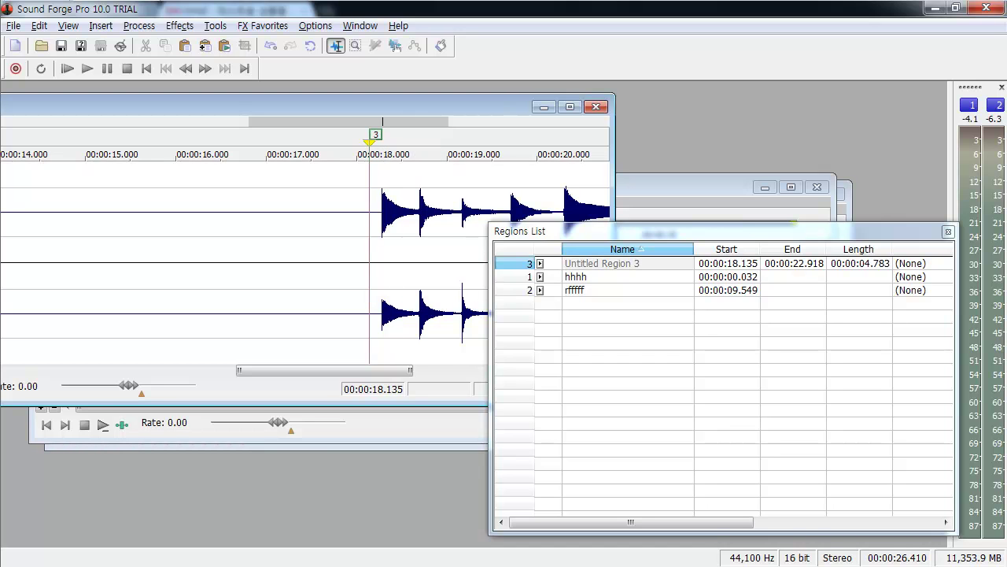
key(space)
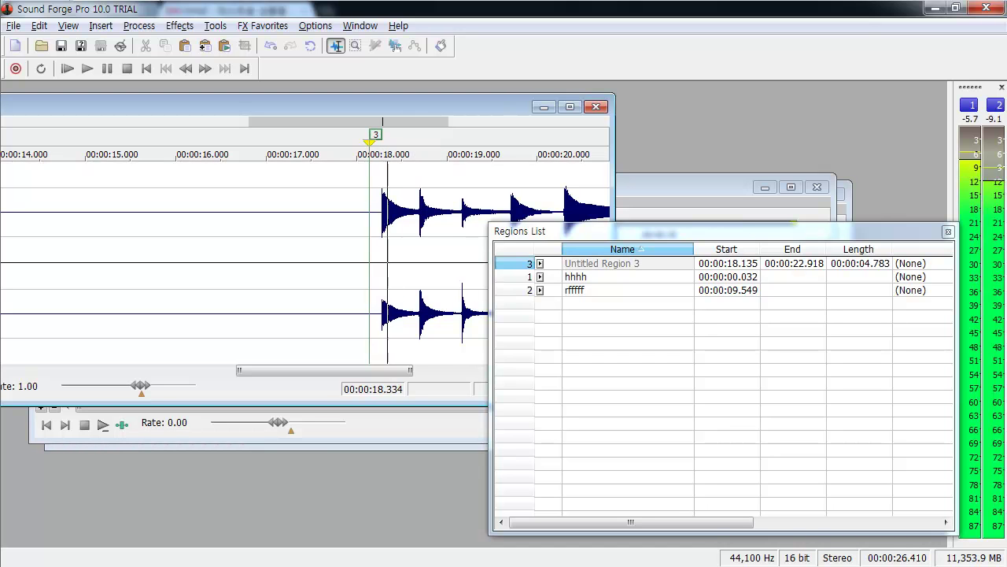
key(space)
click(412, 252)
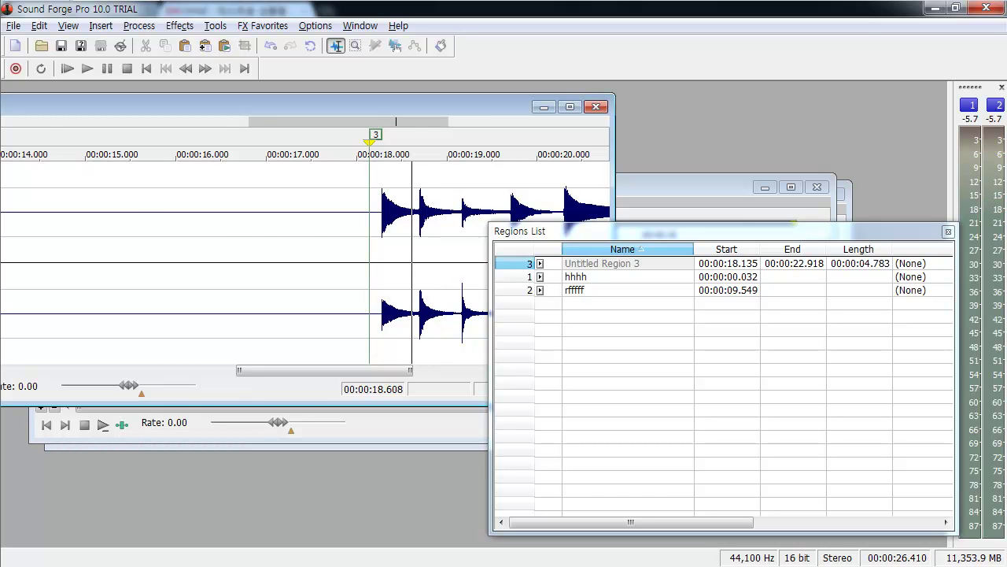
scroll(412, 252, down, 3)
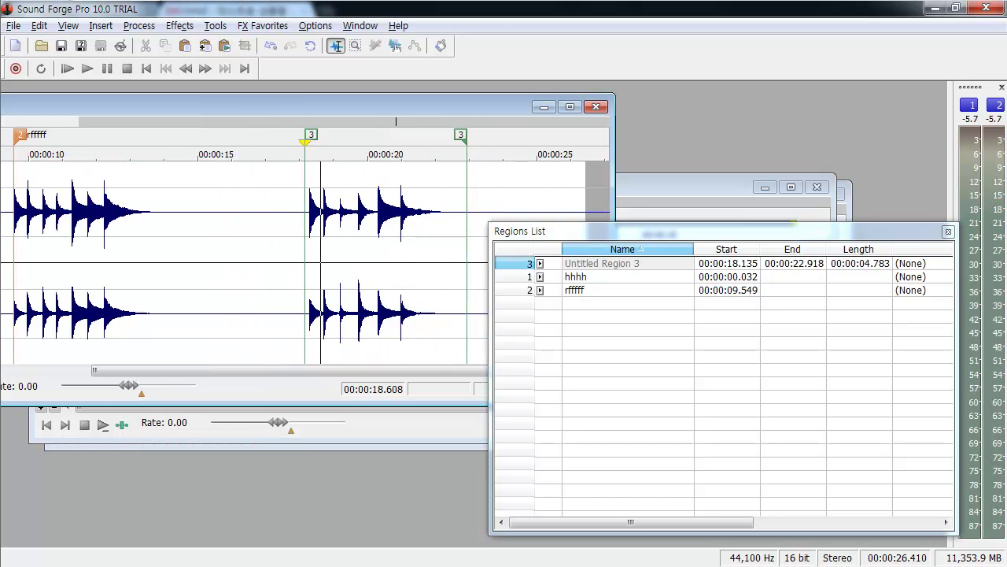
Go through the hhhh and rfffff markers in the Regions List, ending with region 3 selected in the waveform.
click(598, 277)
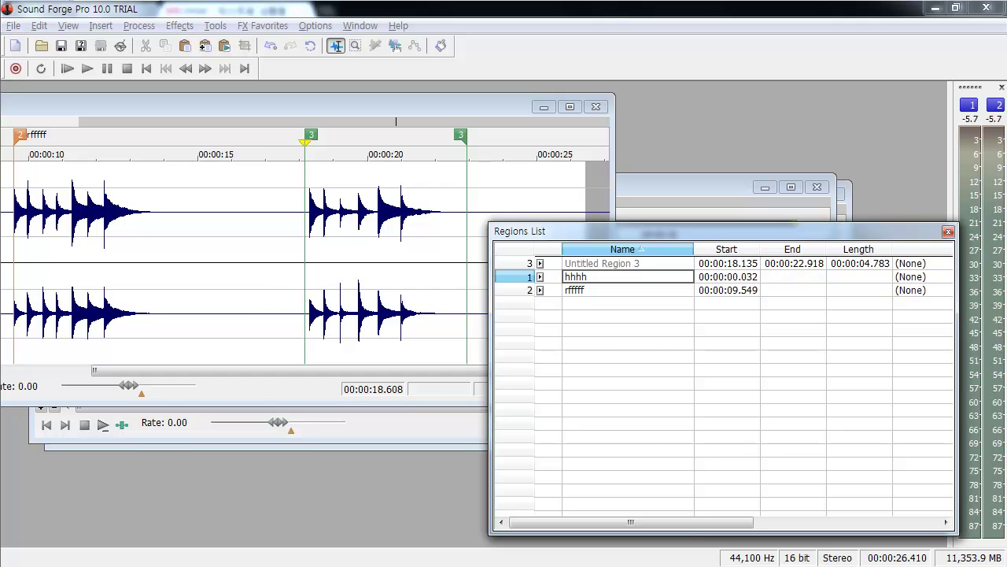
click(516, 290)
click(516, 277)
click(516, 290)
click(516, 264)
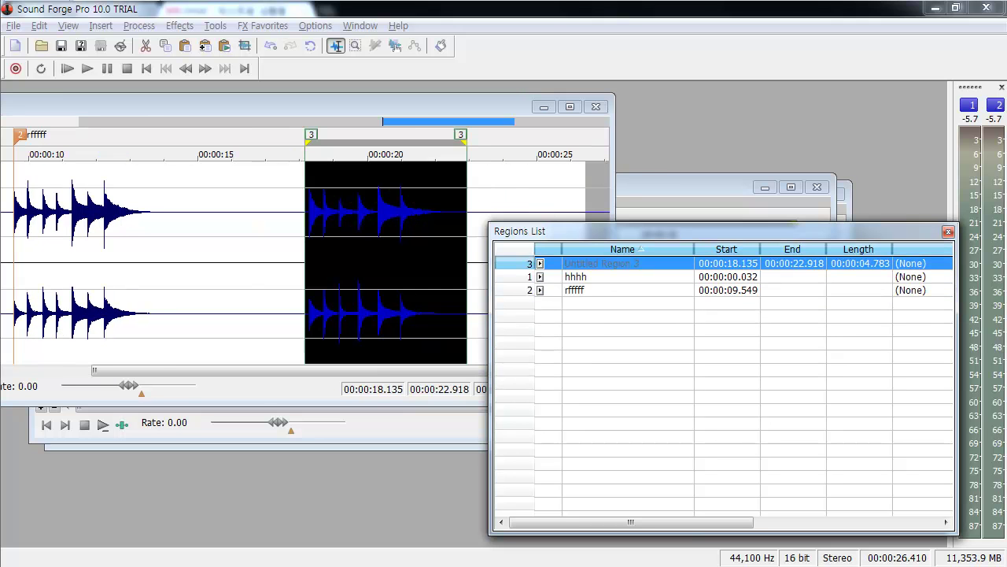
Move the Bell - Track 49.mp3 window fully into view and jump among its markers and region from the Regions List.
drag(315, 106, 489, 101)
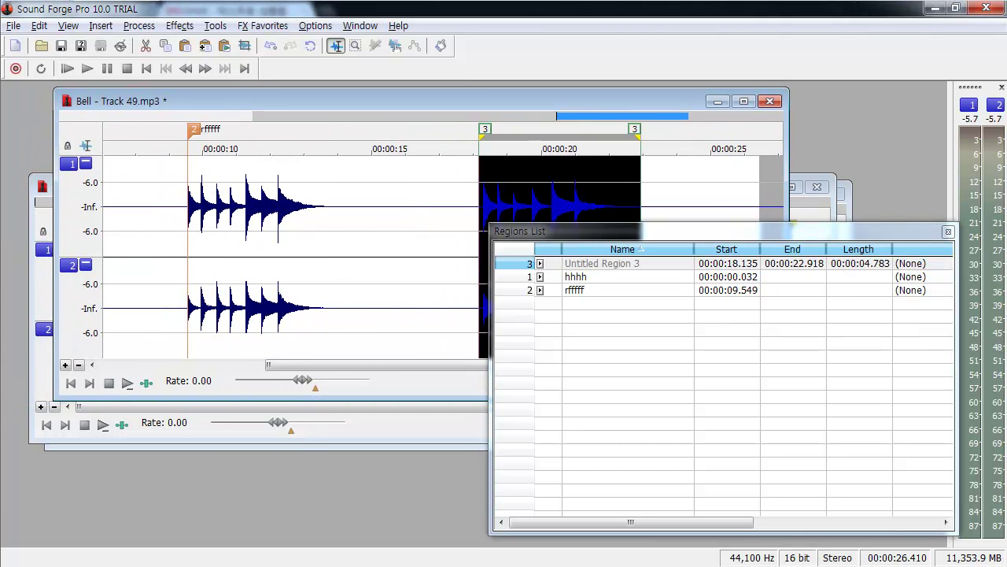
click(516, 277)
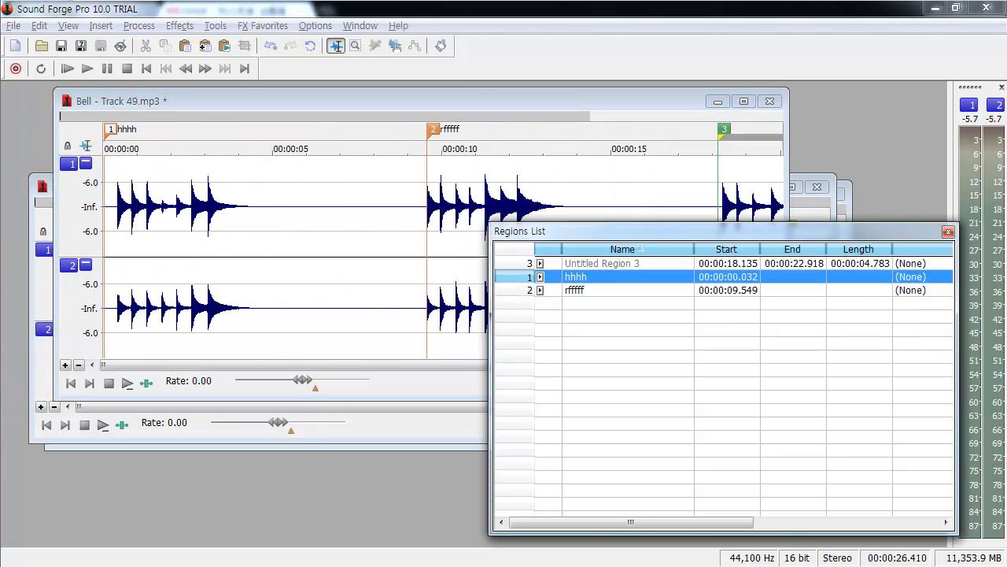
click(516, 291)
click(517, 264)
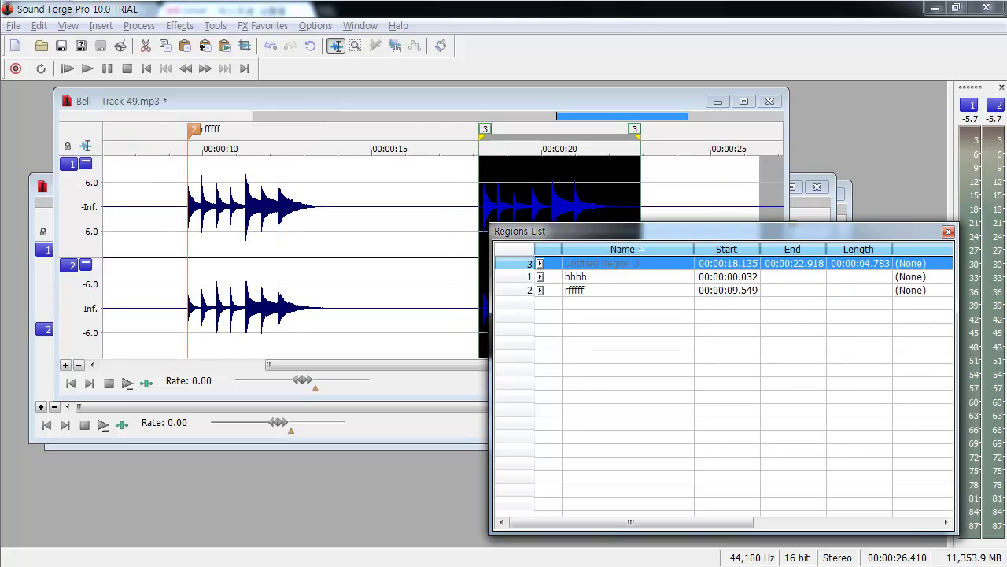
click(516, 290)
click(517, 277)
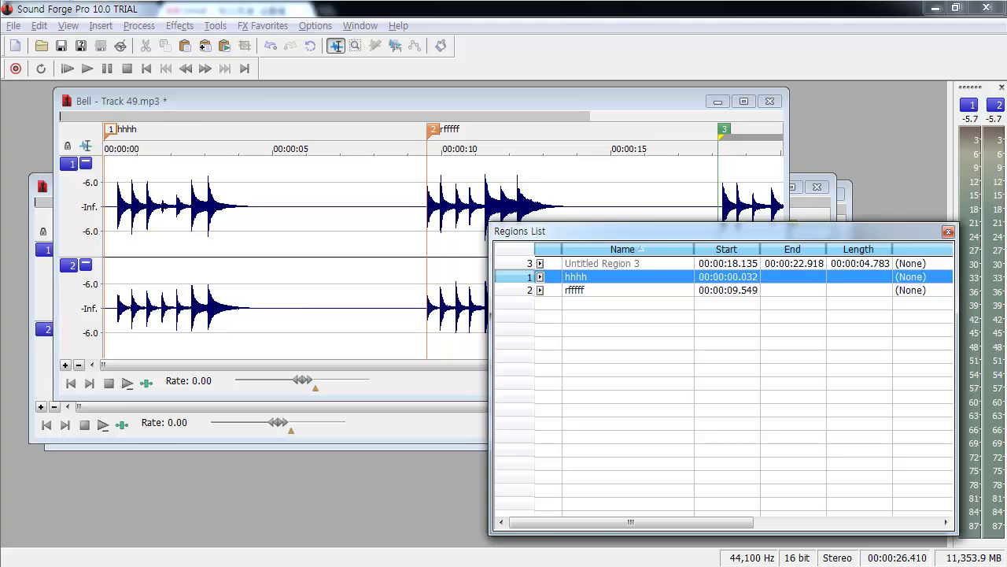
Select the first group of bell strikes, from the file's start to about 00:00:05, and clear the selection.
drag(282, 256, 104, 256)
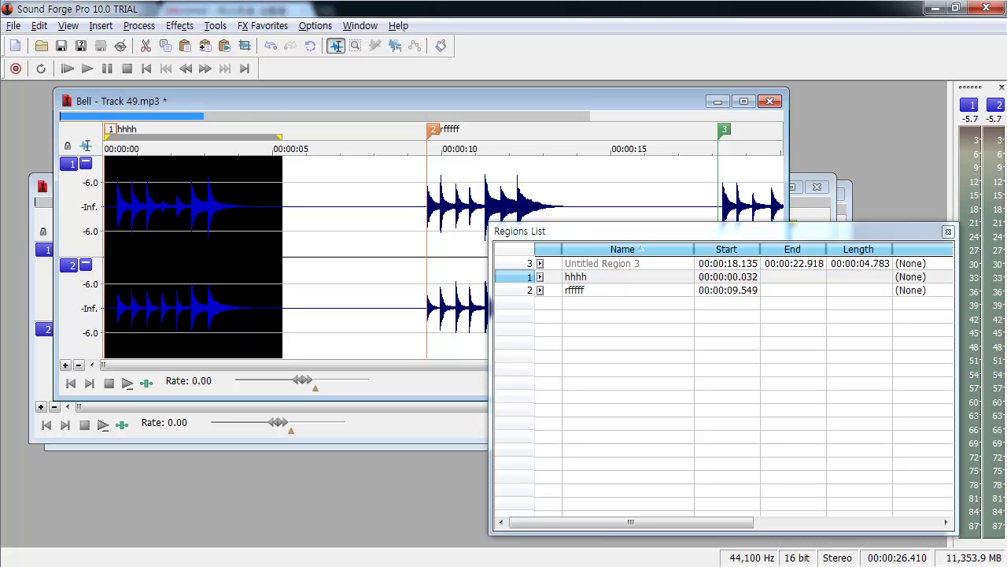
click(370, 236)
Show the file properties of Bell - Track 49.mp3 and review the available audio sample rates without changing the setting.
click(69, 26)
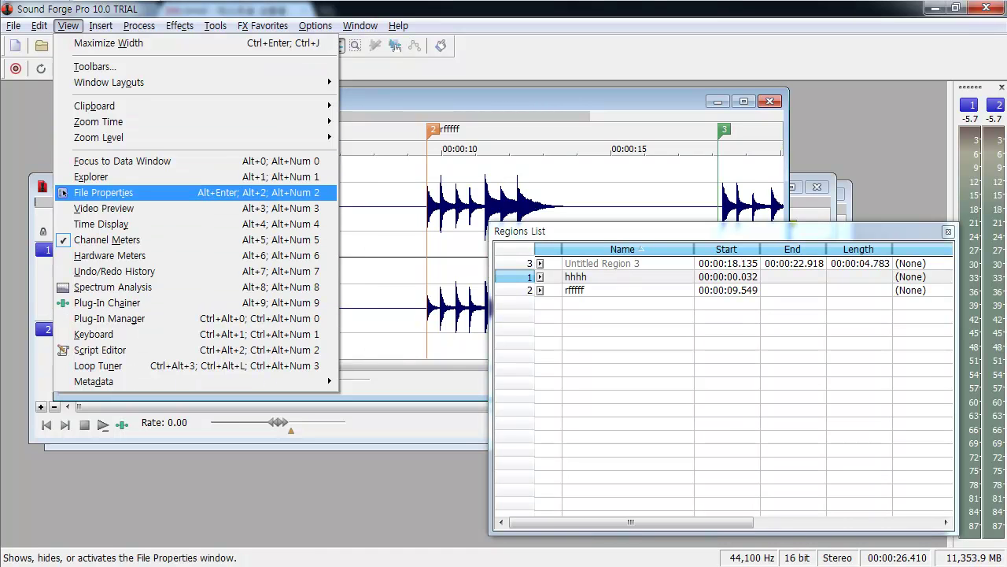
click(68, 26)
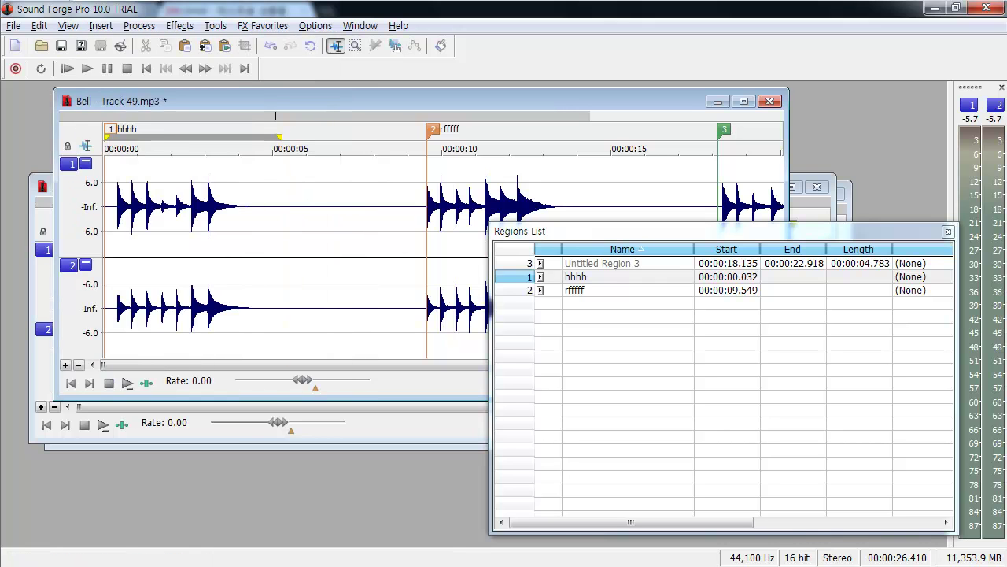
click(67, 25)
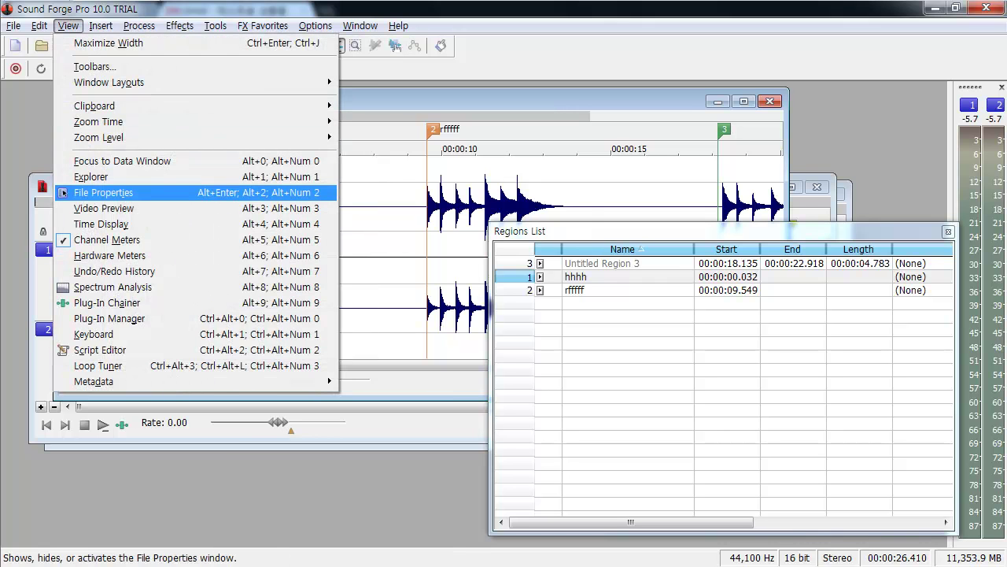
click(102, 192)
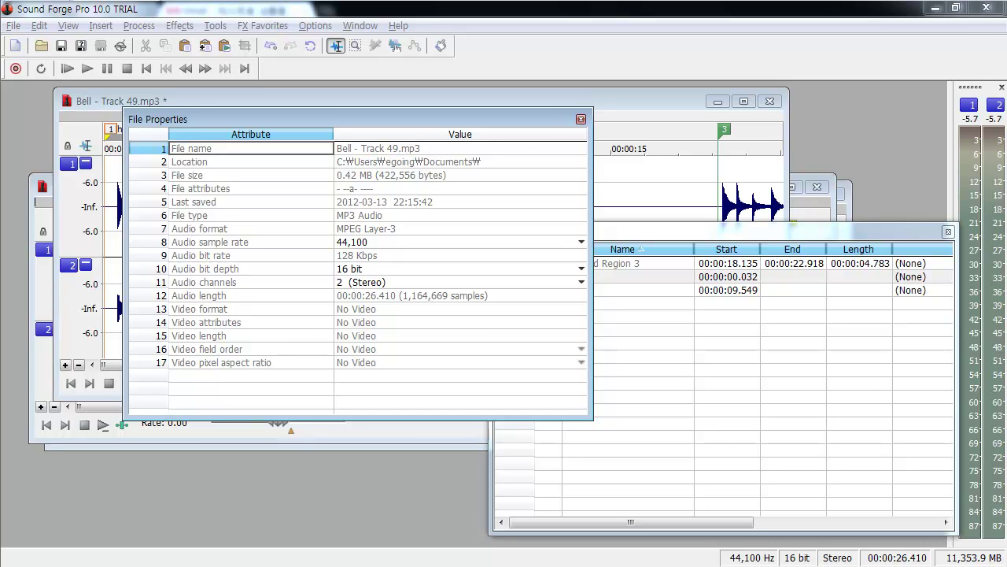
click(581, 242)
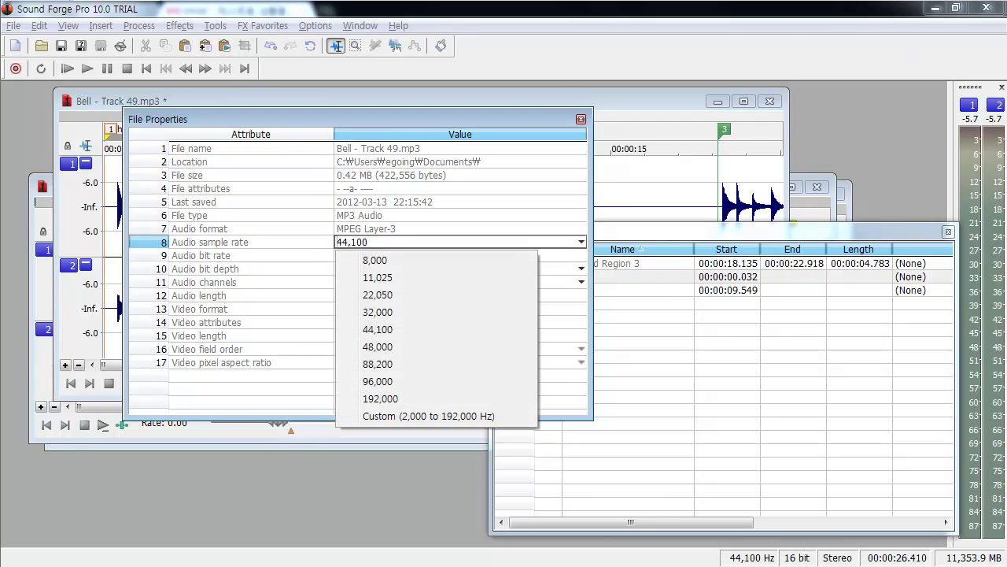
click(460, 202)
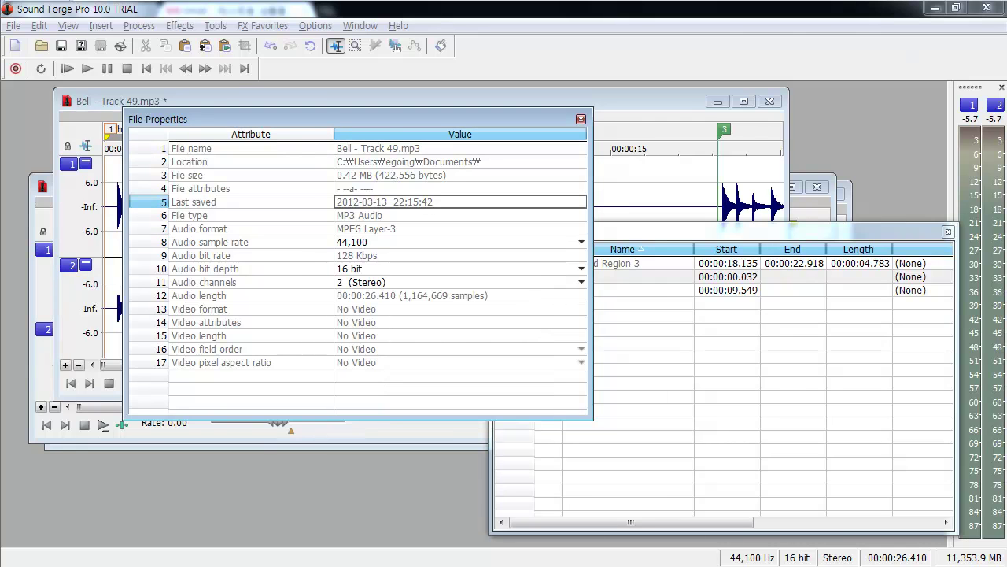
Switch to Chrome and open the sound theory course (음향이론) on the opentutorials.org site.
click(222, 565)
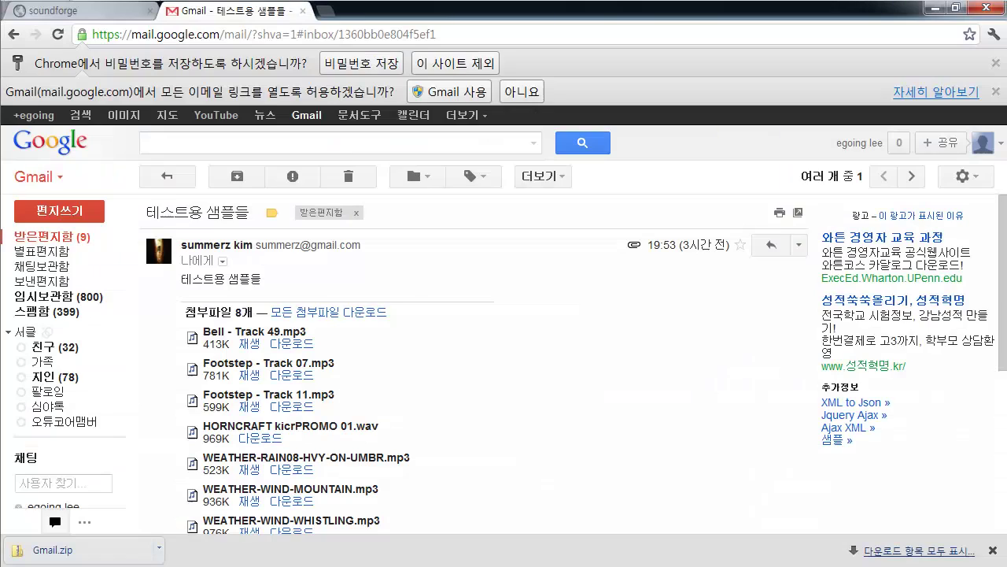
click(54, 11)
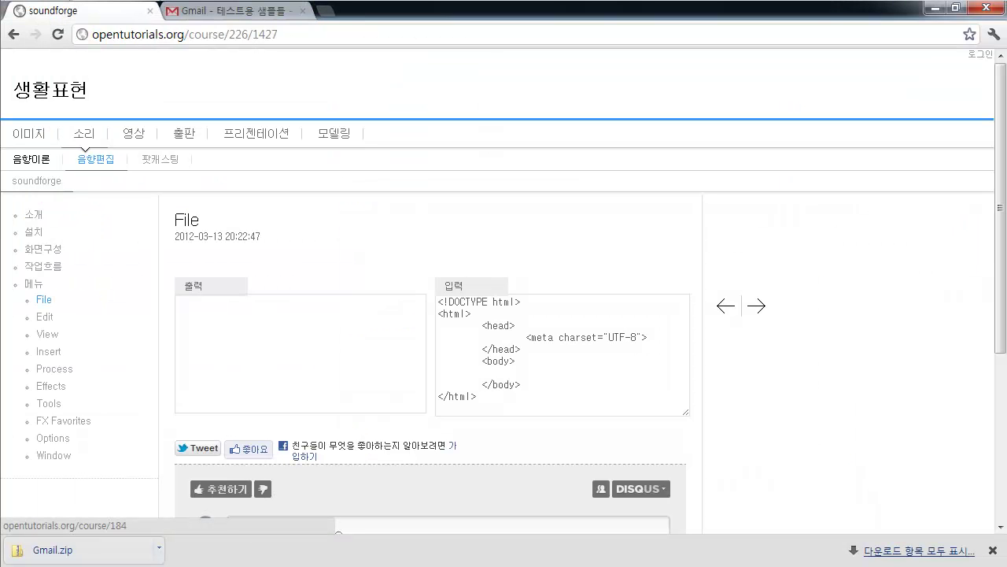
click(31, 159)
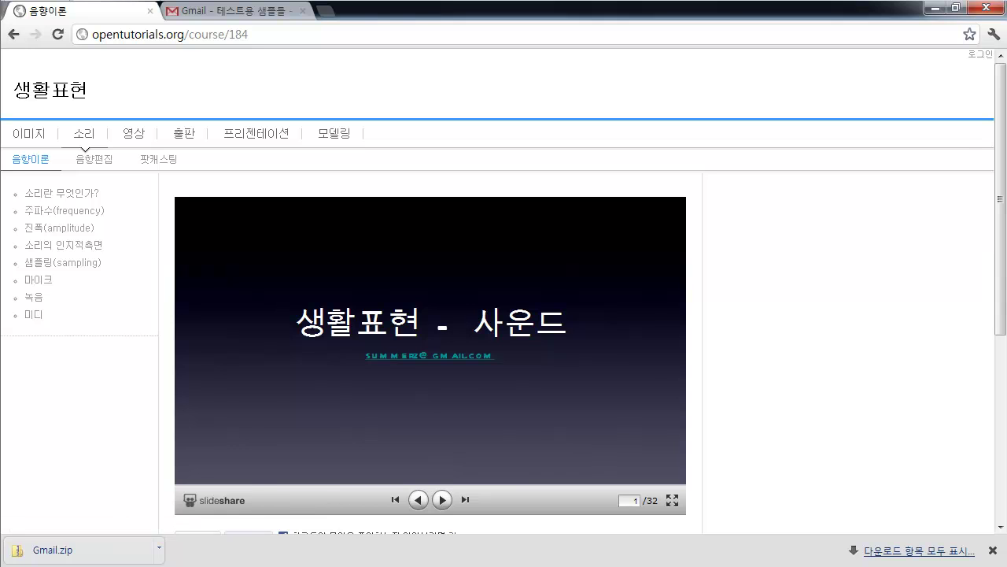
Return to Sound Forge and bring up its View commands.
mouse_move(168, 566)
click(168, 502)
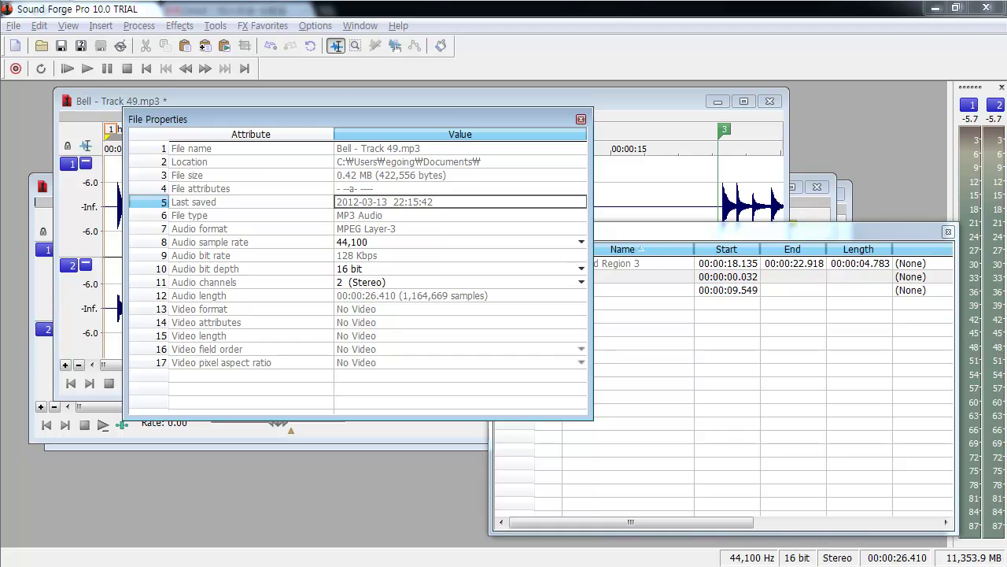
key(alt+v)
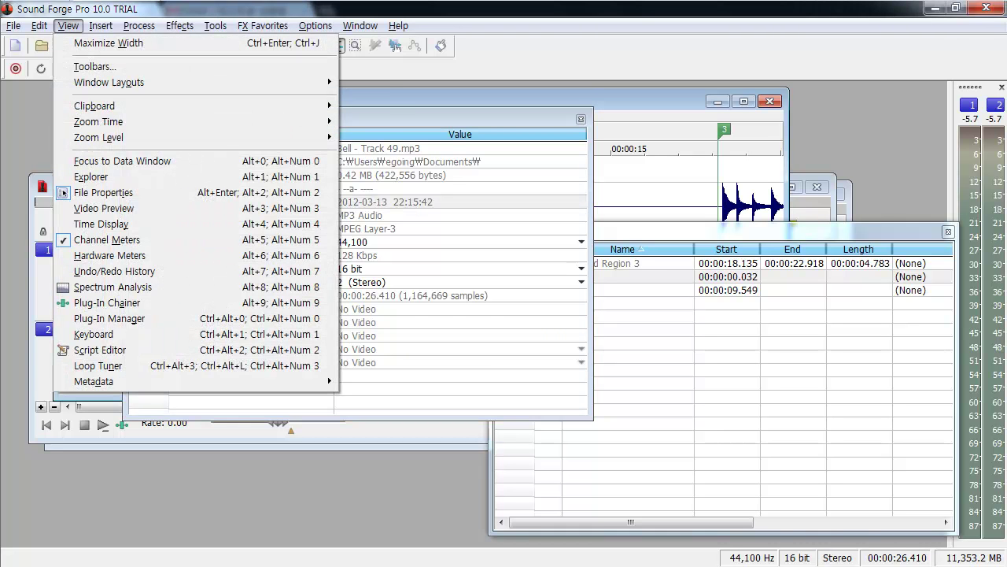